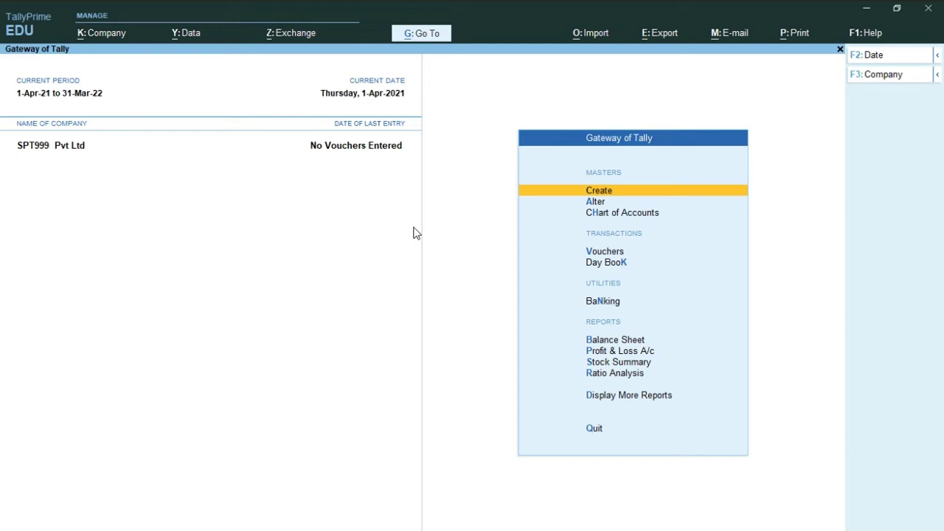
- Review the chart of accounts' list of stock items and their stock groups, and return to the main menu
key(Down)
key(Down)
key(Return)
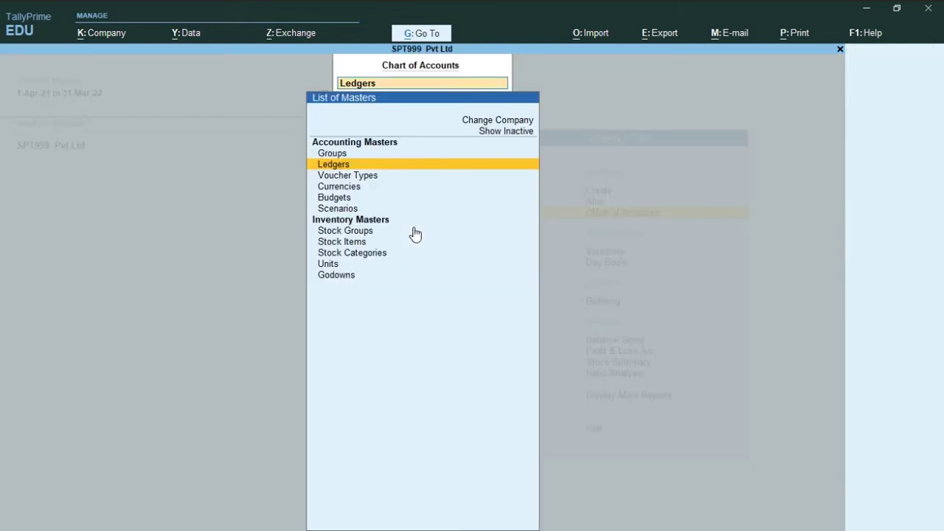
key(Down)
key(Down)
key(Down)
key(Down)
key(Down)
key(Down)
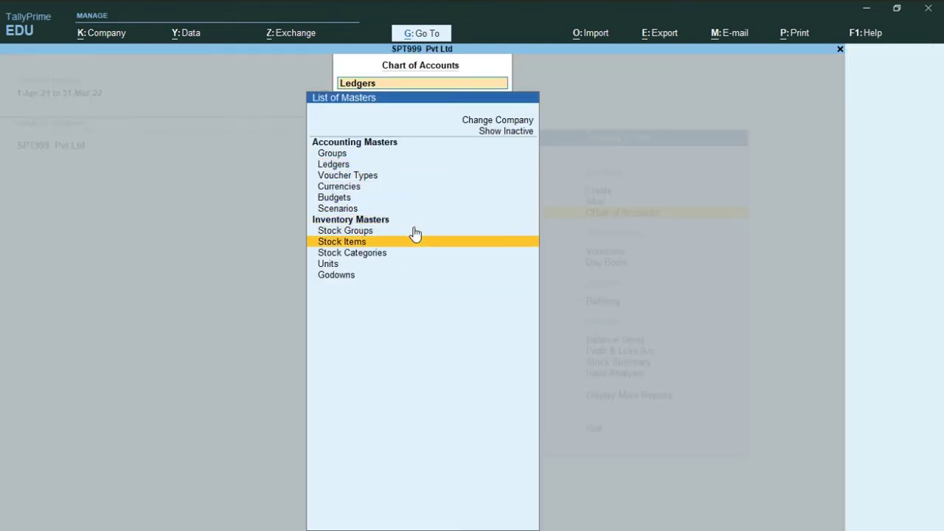
key(Return)
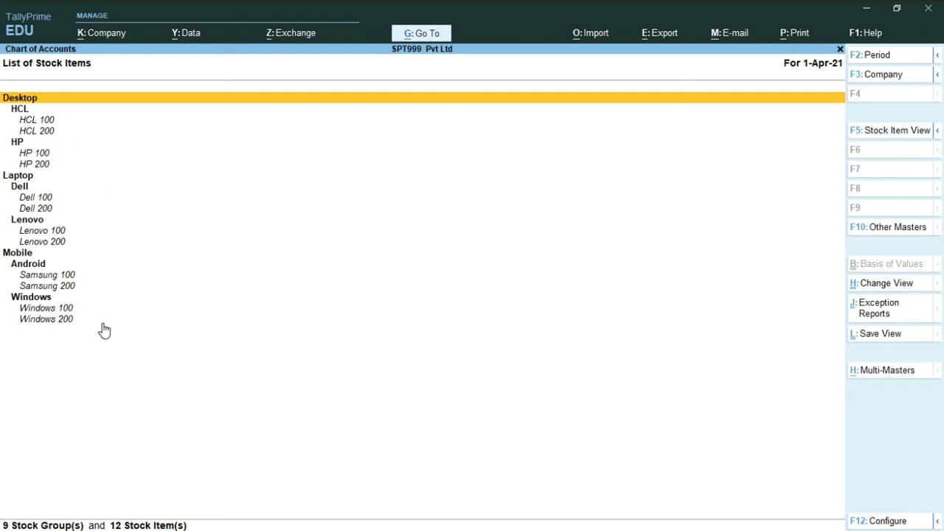
key(Escape)
key(Escape)
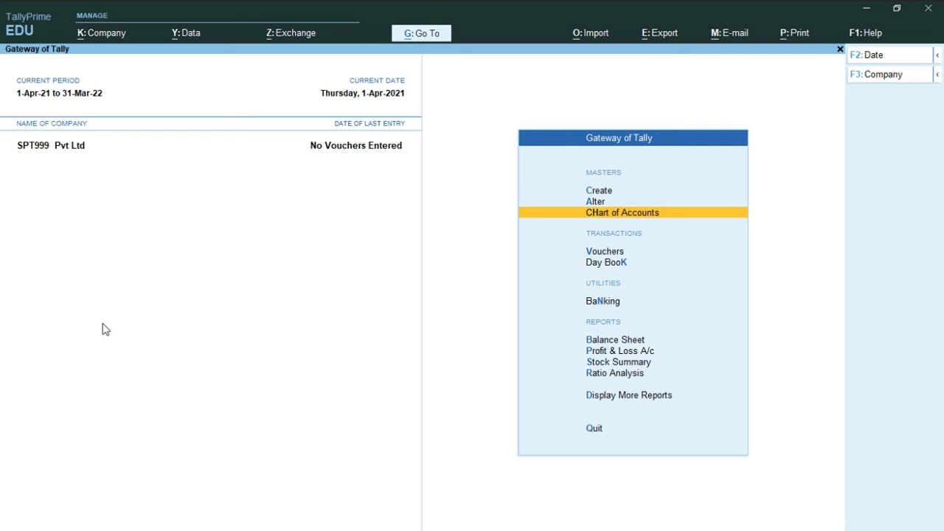
- Enable Goods and Services Tax (GST) in the company features of SPT999 Pvt Ltd
key(F11)
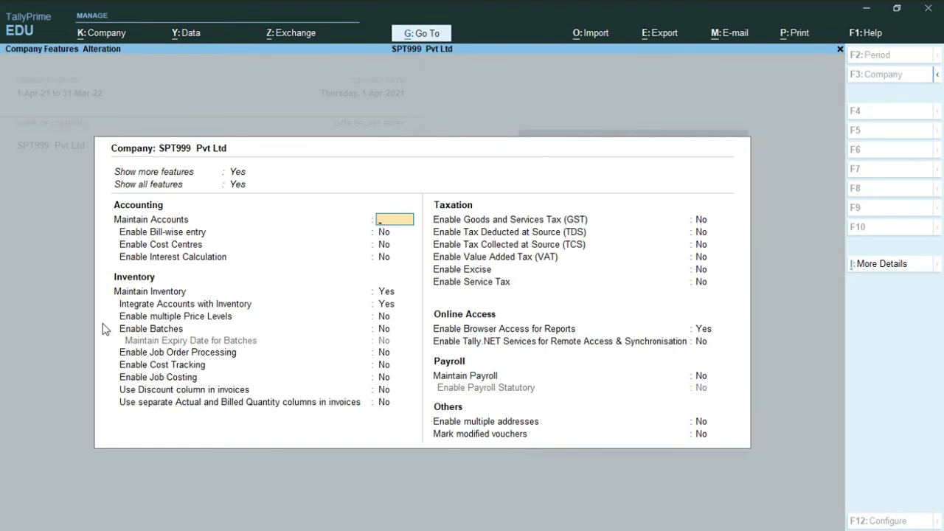
key(Escape)
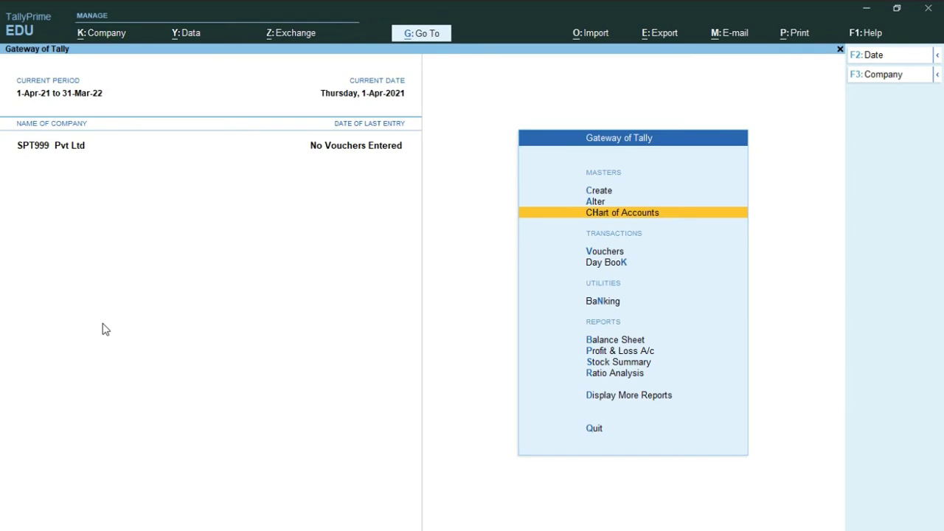
key(F11)
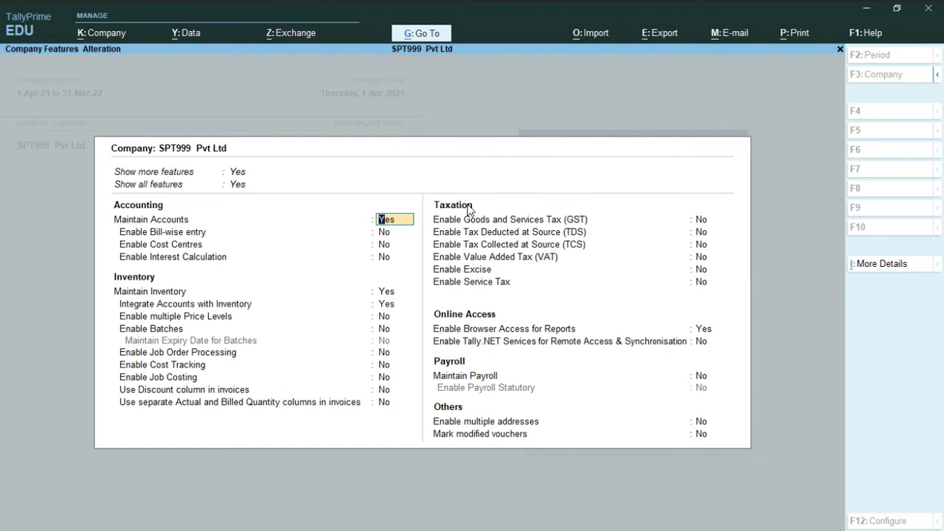
key(Return)
key(Return)
key(Return)
key(Return)
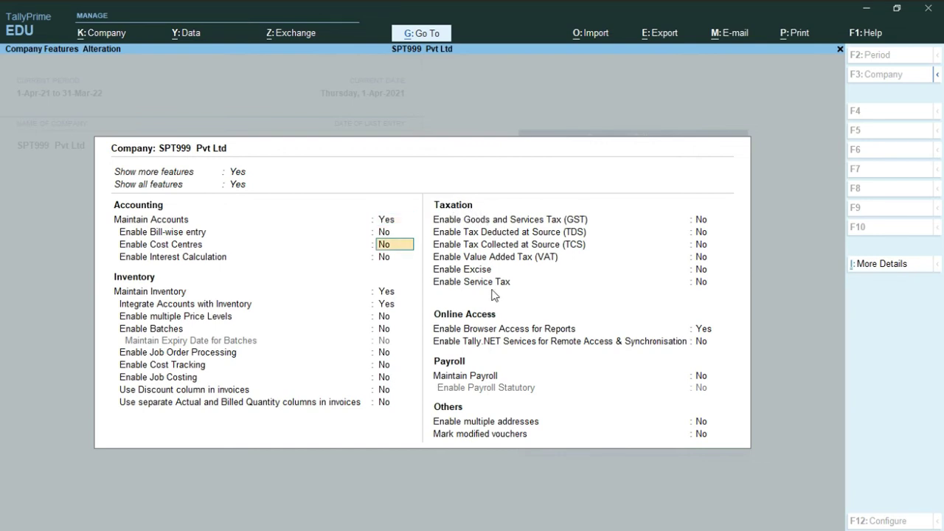
key(Return)
key(Return)
key(Return)
key(Return)
key(Return)
key(Return)
key(Return)
key(Return)
key(Return)
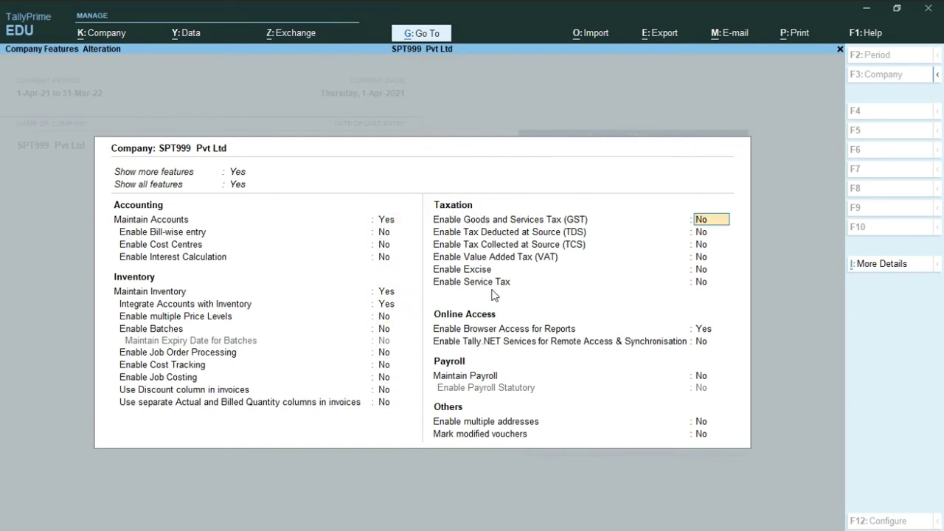
text(y)
key(Return)
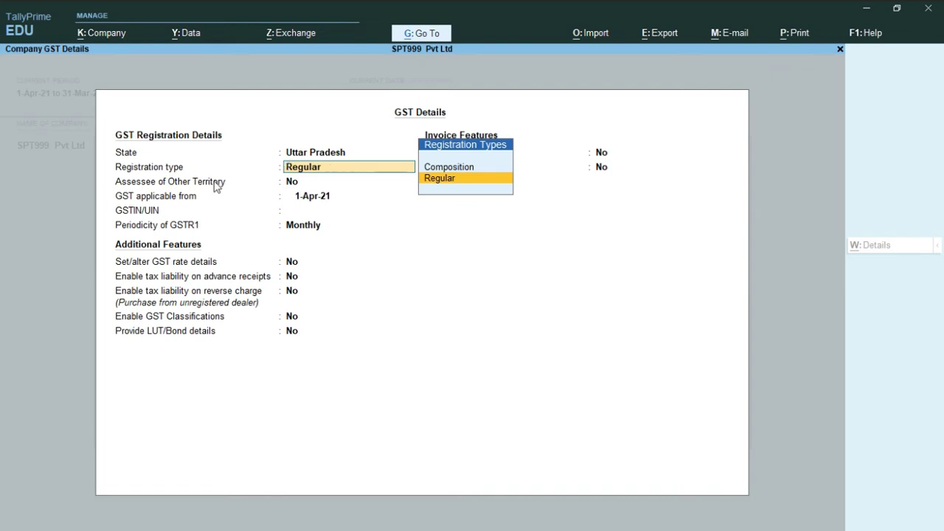
- Fill in the GST registration details: Regular registration, not other territory, applicable from 1-Apr-21, the company's GSTIN/UIN, and Monthly GSTR1 periodicity
key(Return)
key(Return)
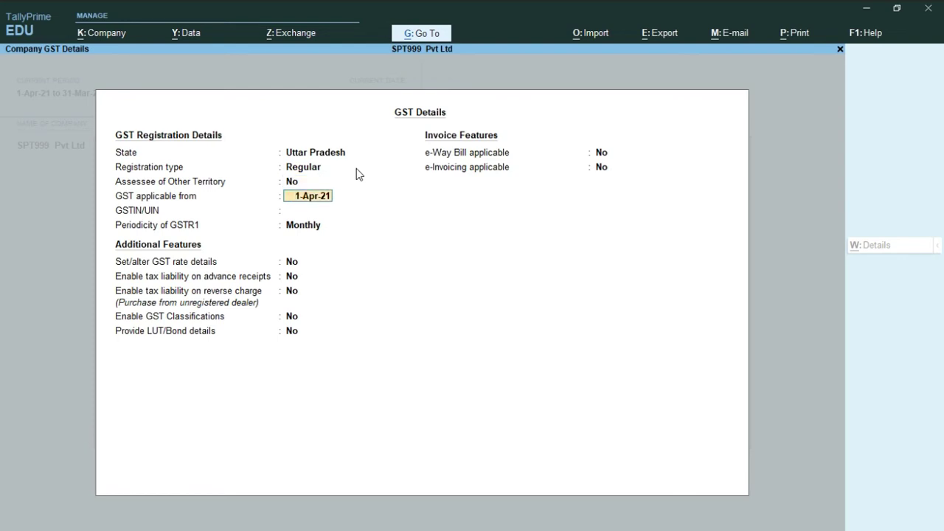
key(Return)
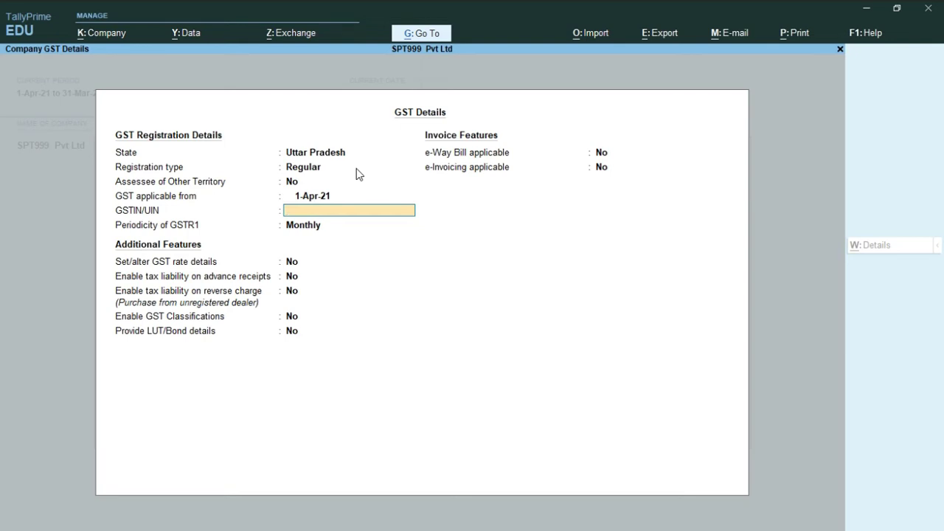
text(09AAAAA1234A1Z5)
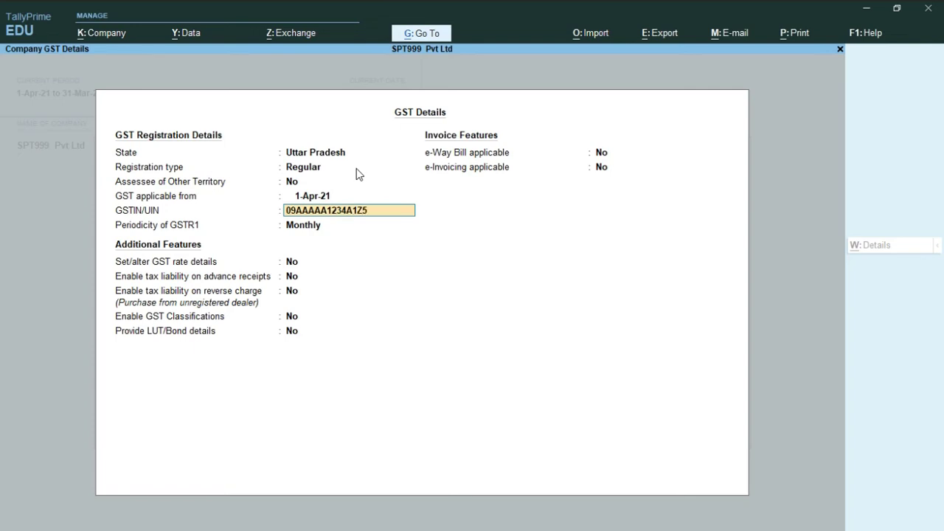
key(Return)
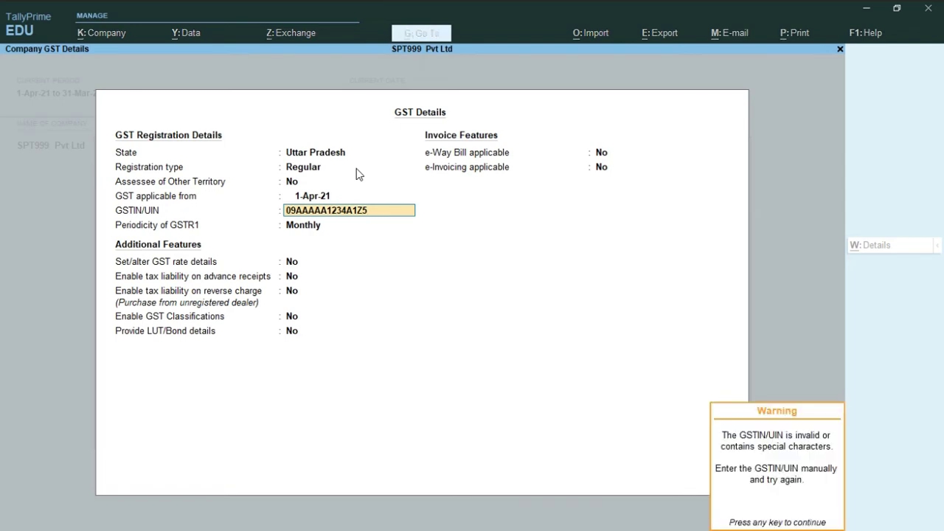
key(Return)
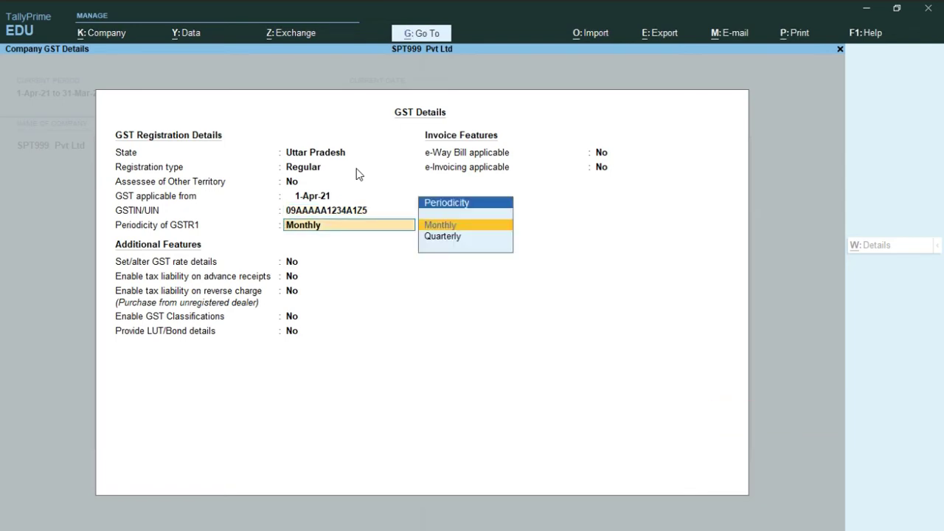
key(Return)
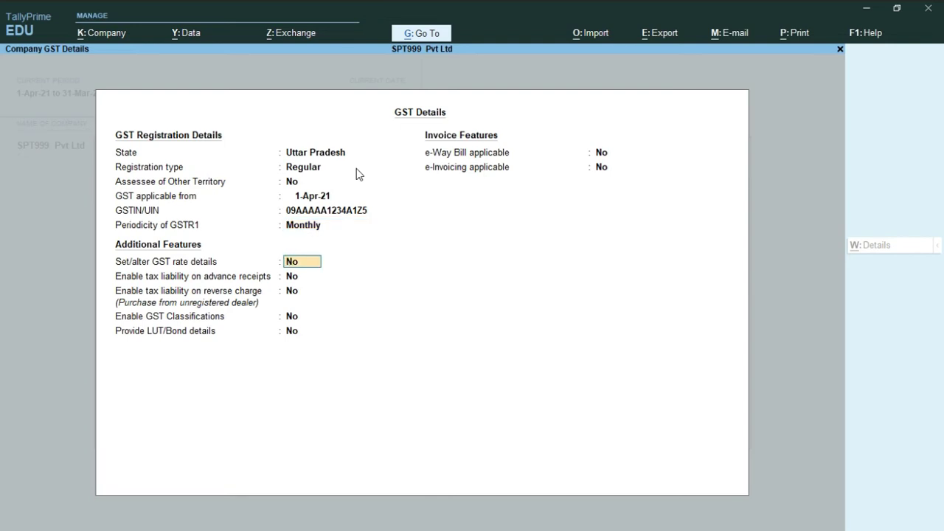
- Turn on setting of GST rate details and enter the description Electronic Products with HSN/SAC 12312
text(y)
key(Return)
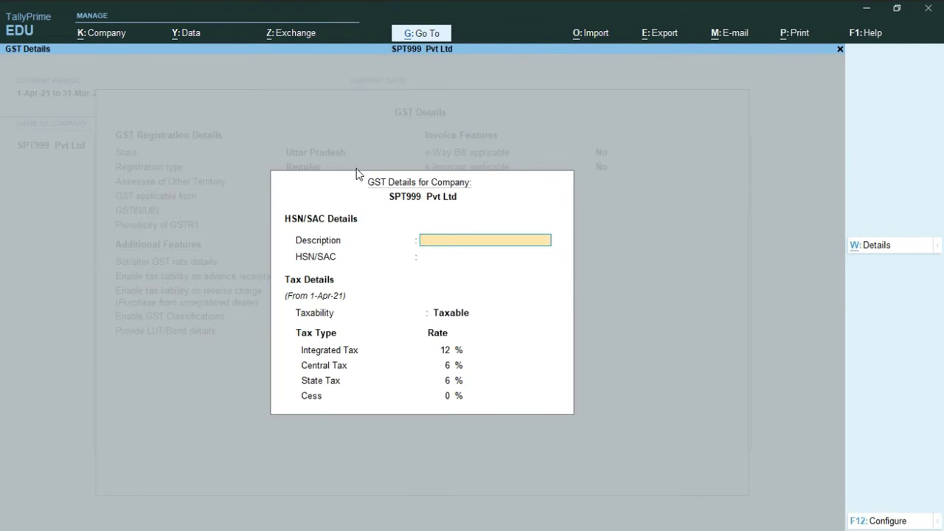
text(E)
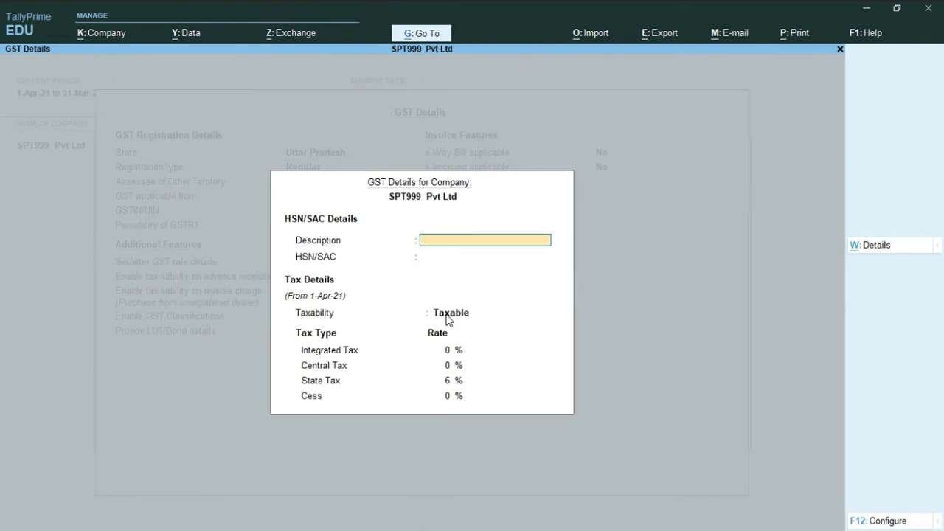
text(Elec)
text(tronic Products)
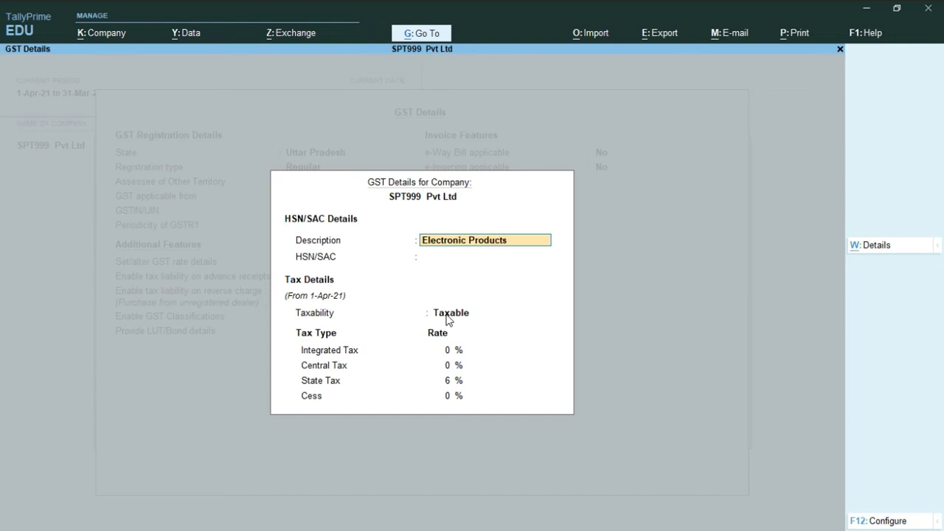
key(Return)
text(12312)
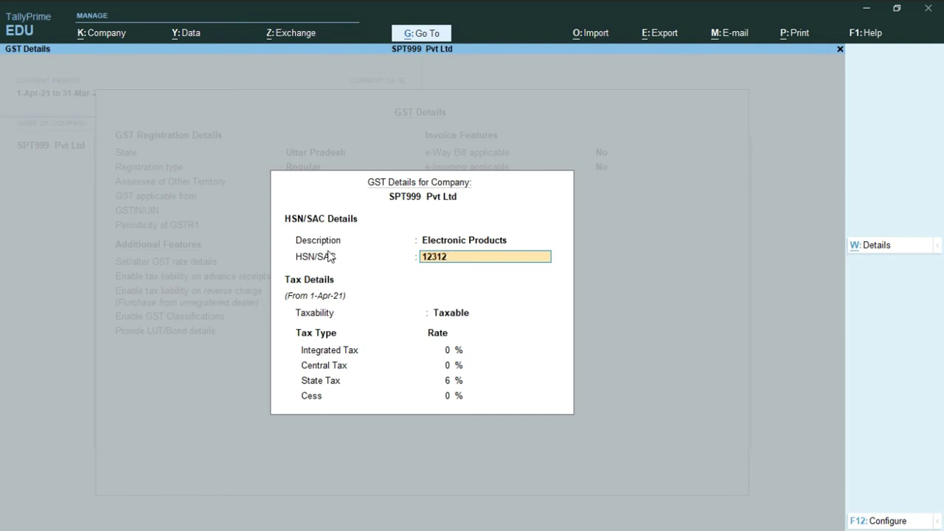
key(Return)
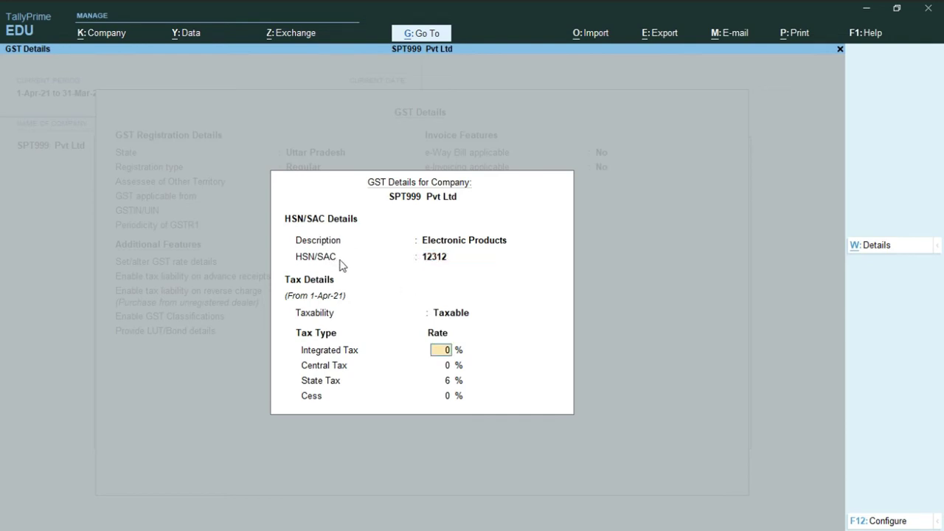
- Set taxability to Taxable with integrated tax 12%, central and state tax 6% each and cess 0%, applicable from 1-Apr-21
key(BackSpace)
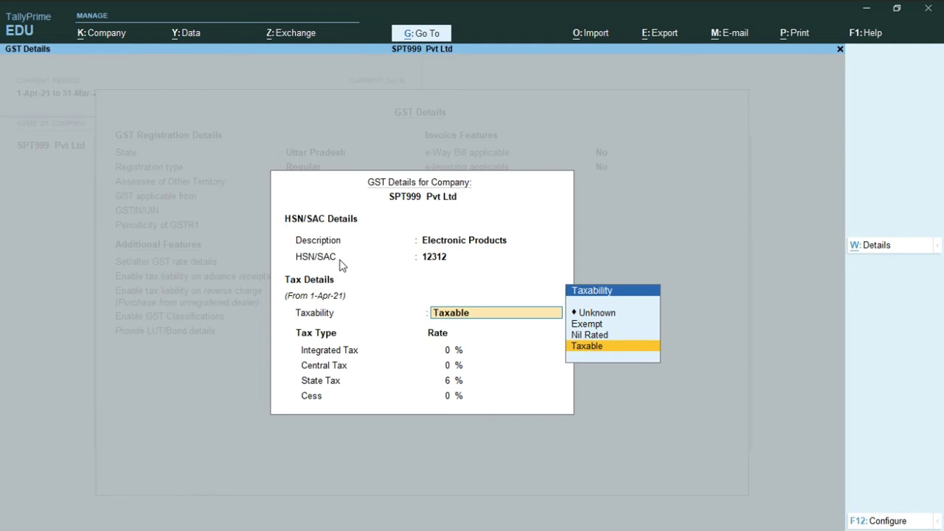
key(Up)
key(Up)
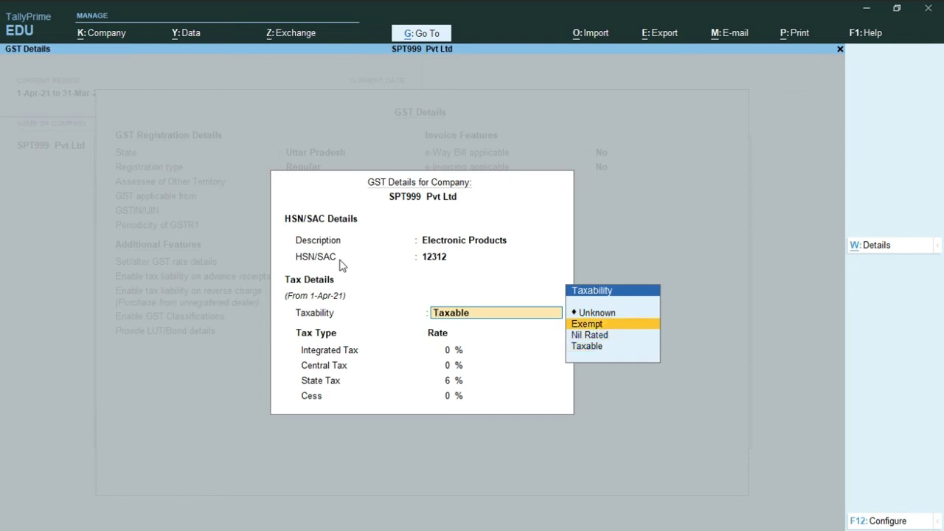
key(Down)
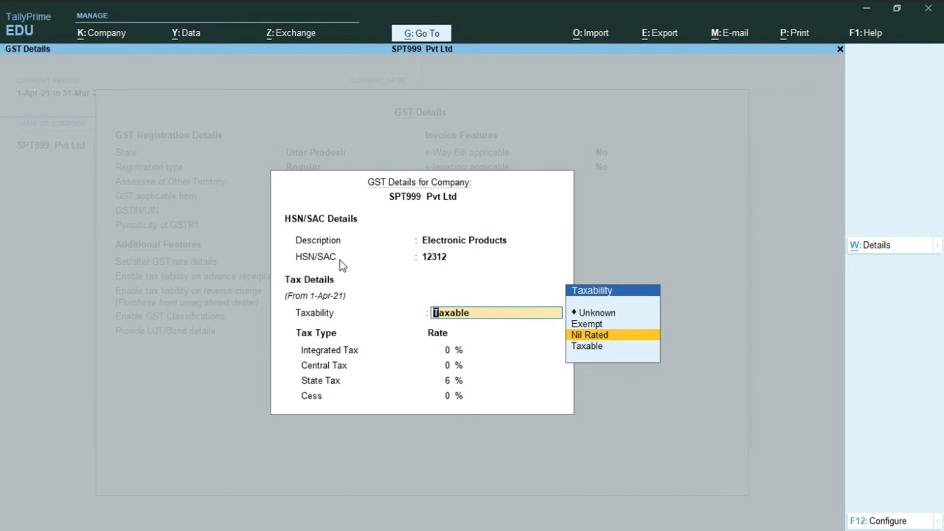
key(Down)
key(Return)
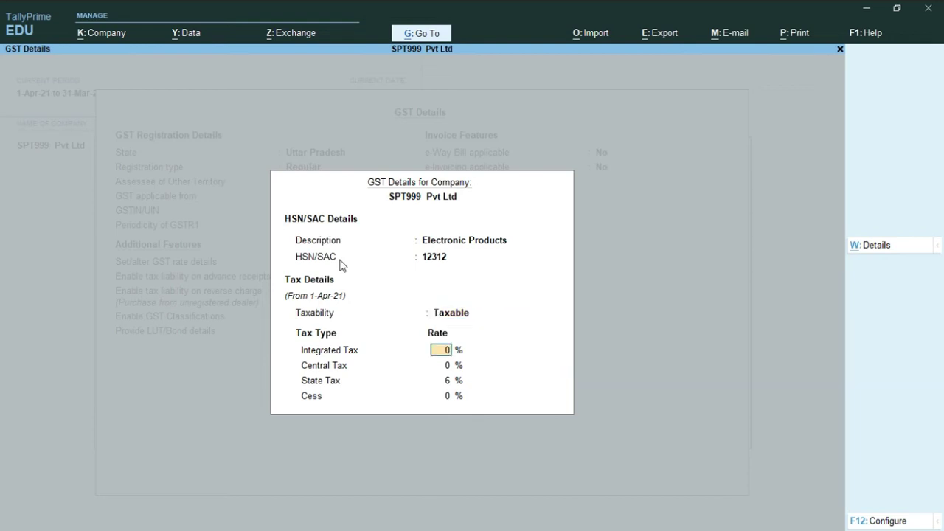
text(12)
key(Return)
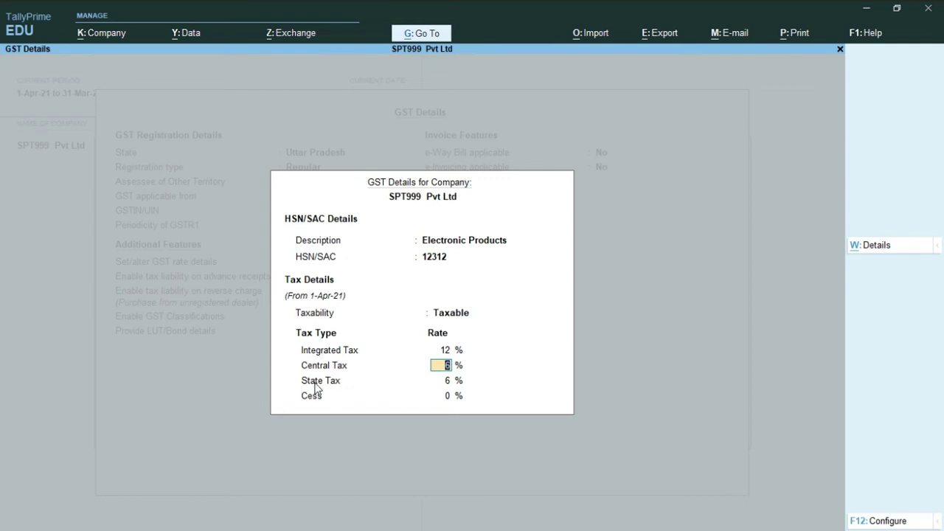
key(Return)
key(Return)
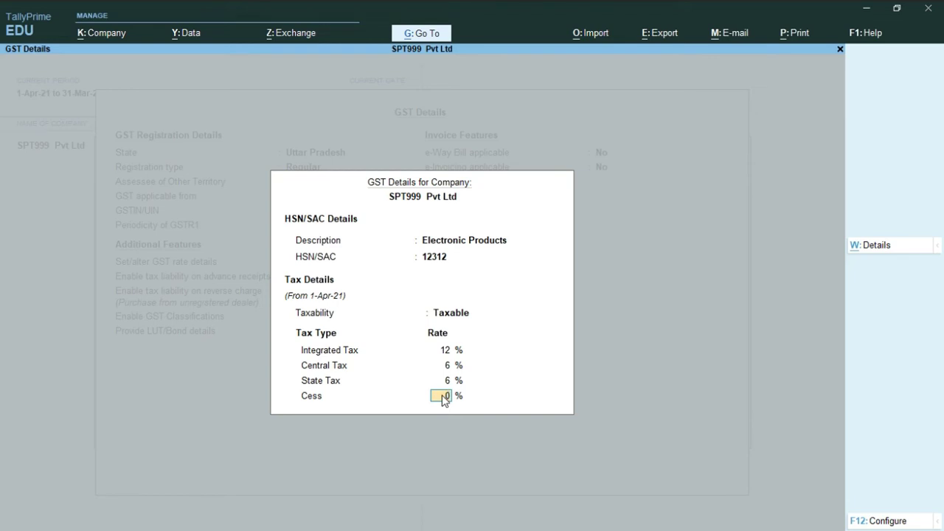
key(Return)
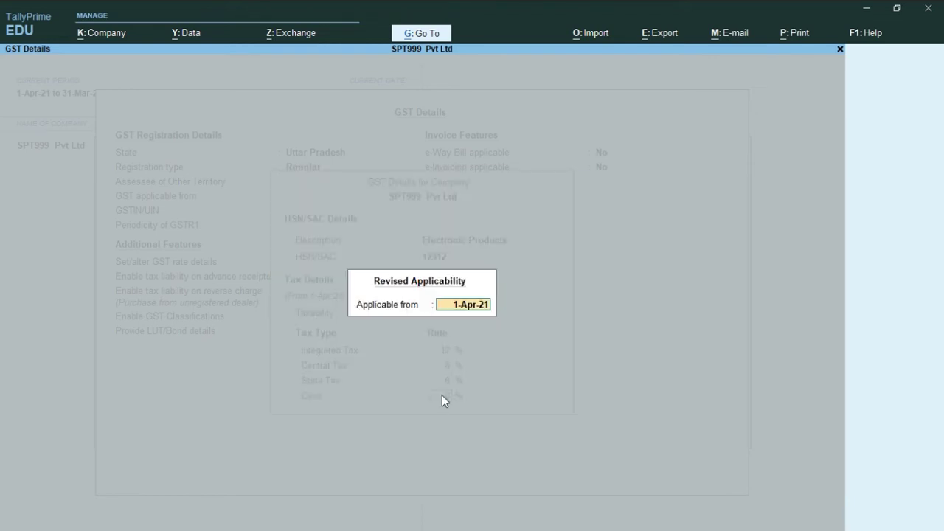
key(Return)
- Keep the remaining additional and invoice features at No and accept the company GST details
key(Return)
key(Return)
key(Return)
key(Return)
key(Return)
key(Return)
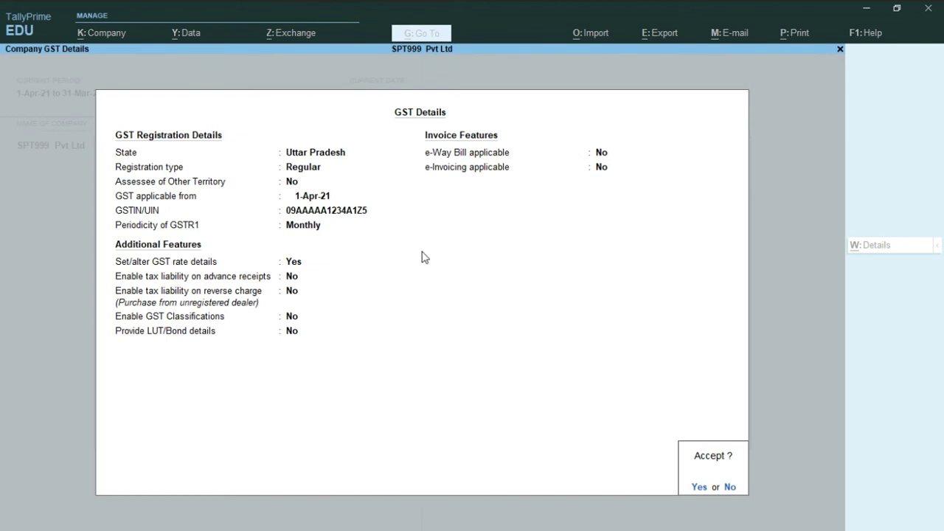
key(Return)
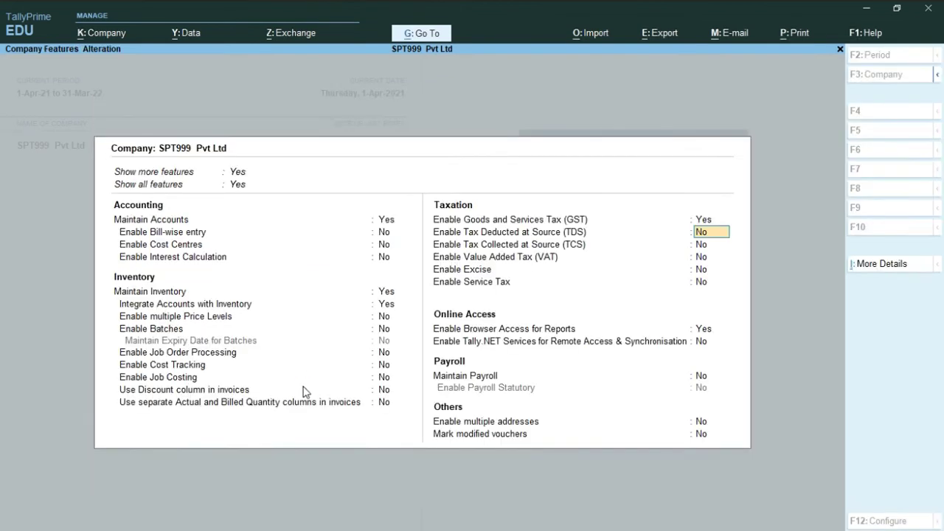
- Keep the remaining taxation, online access, payroll and other features as they are and save the company features
key(Return)
key(Return)
key(Return)
key(Return)
key(Return)
key(Return)
key(Return)
key(Return)
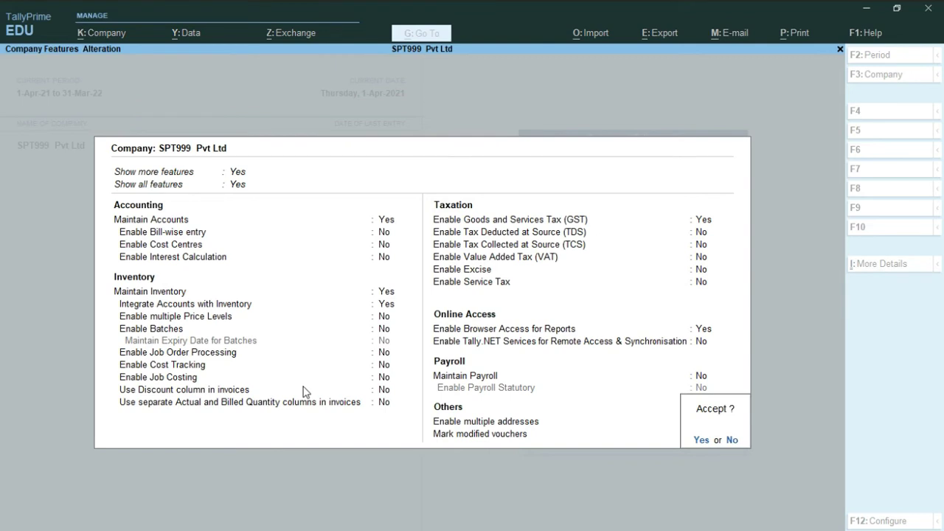
key(Return)
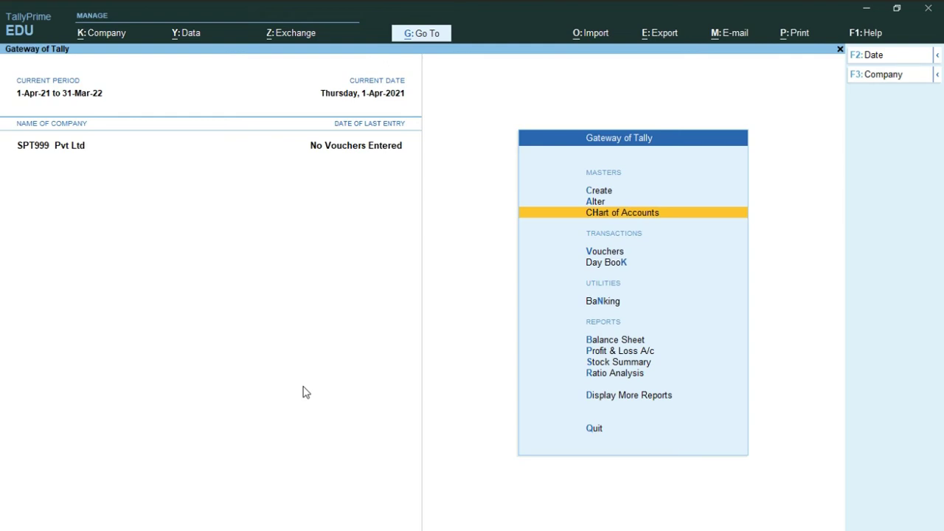
- Open the list of GST reports from the additional reports of the gateway
key(Down)
key(Down)
key(Down)
key(Down)
key(Down)
key(Down)
key(Down)
key(Down)
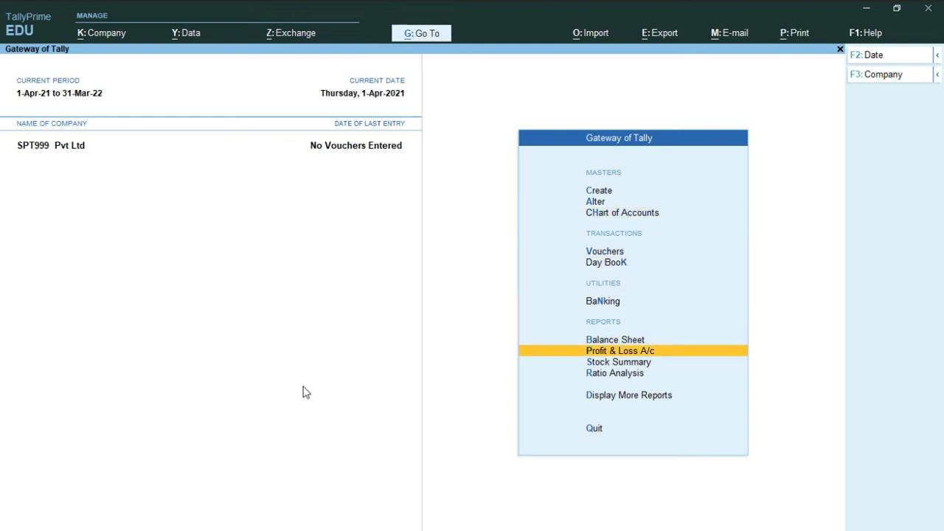
key(Return)
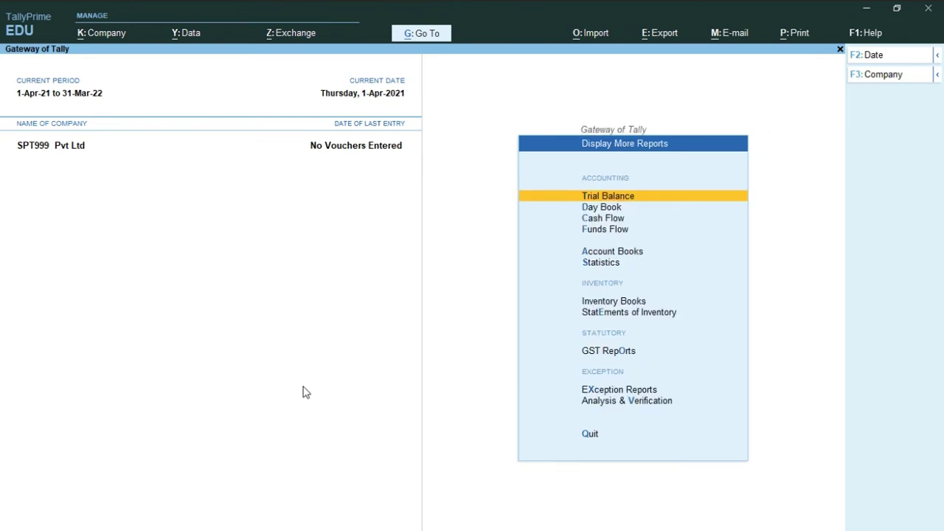
key(Down)
key(Down)
key(Down)
key(Down)
key(Down)
key(Down)
key(Down)
key(Down)
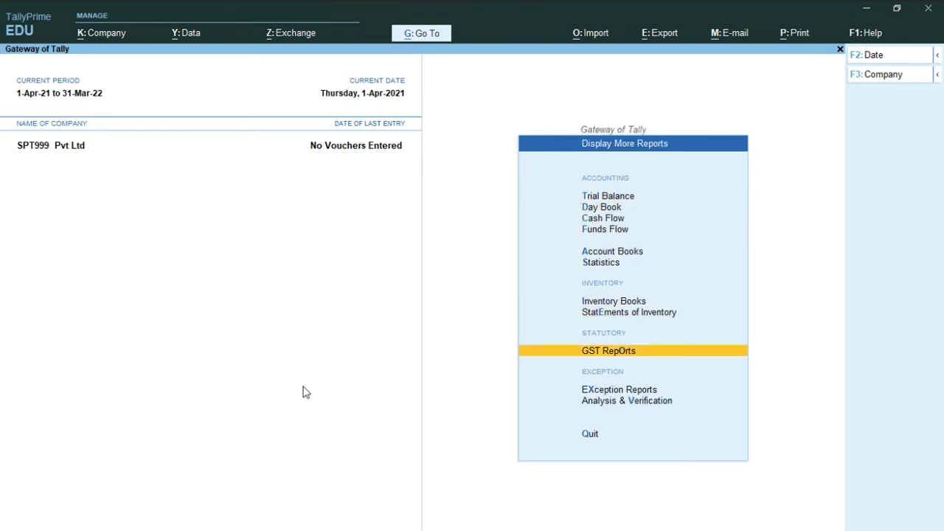
key(Return)
- Open the GST Rate Setup report and expand it to the level of individual stock items
key(Down)
key(Down)
key(Down)
key(Down)
key(Down)
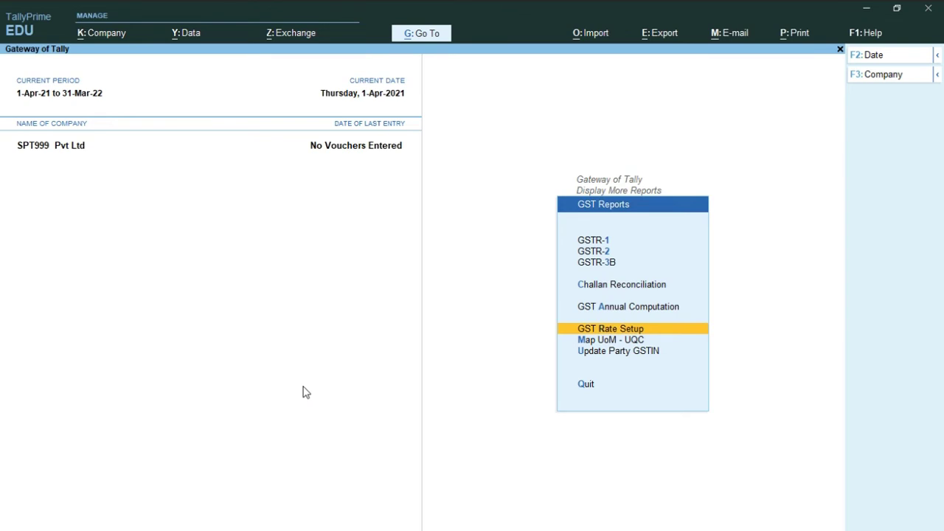
key(Return)
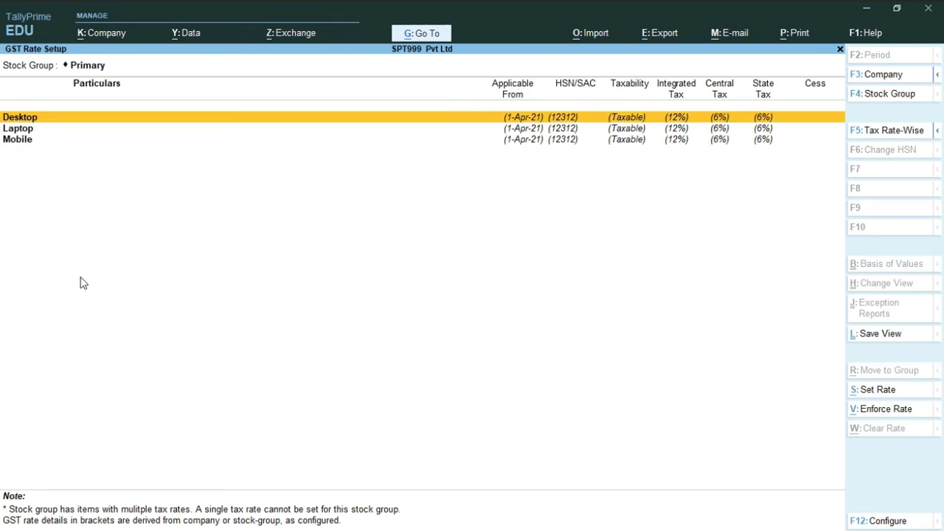
key(alt+F5)
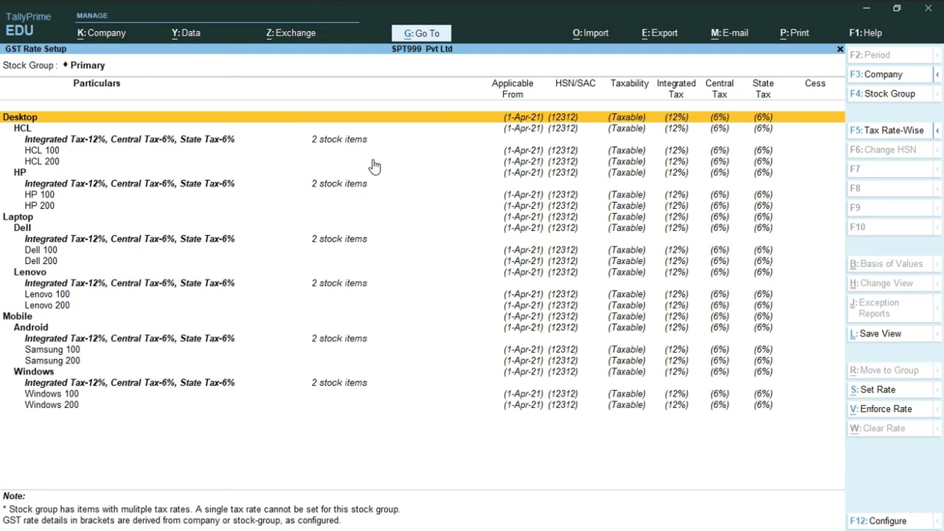
- Compare the tax rate-wise and group-wise views of the stock items' GST rates, and return to the gateway
click(889, 131)
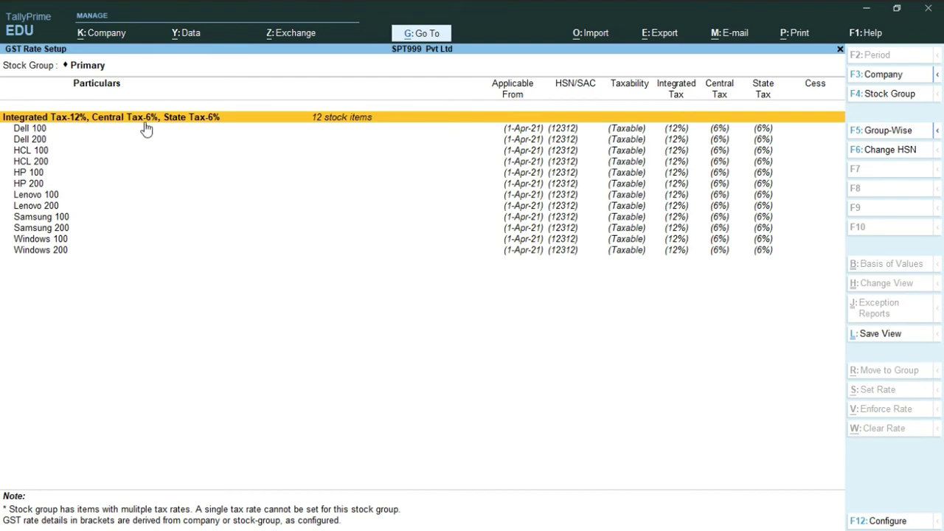
click(872, 132)
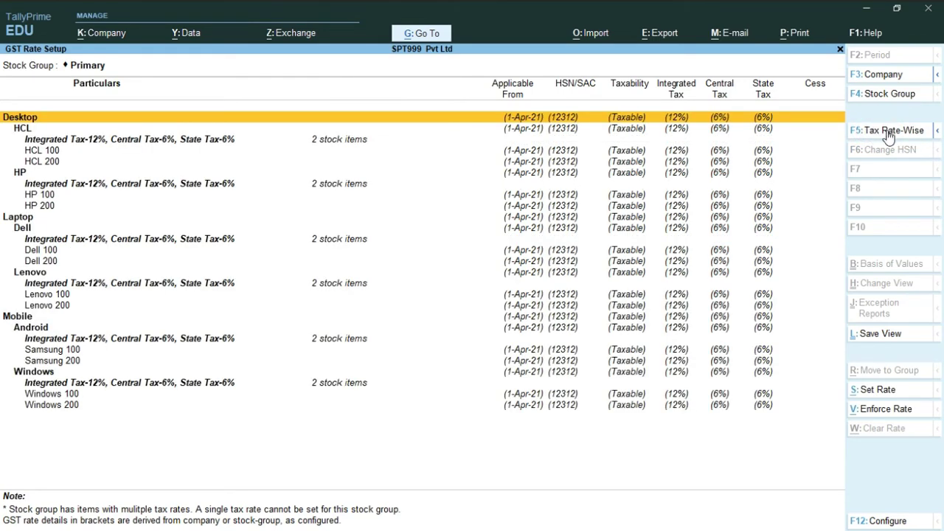
click(889, 135)
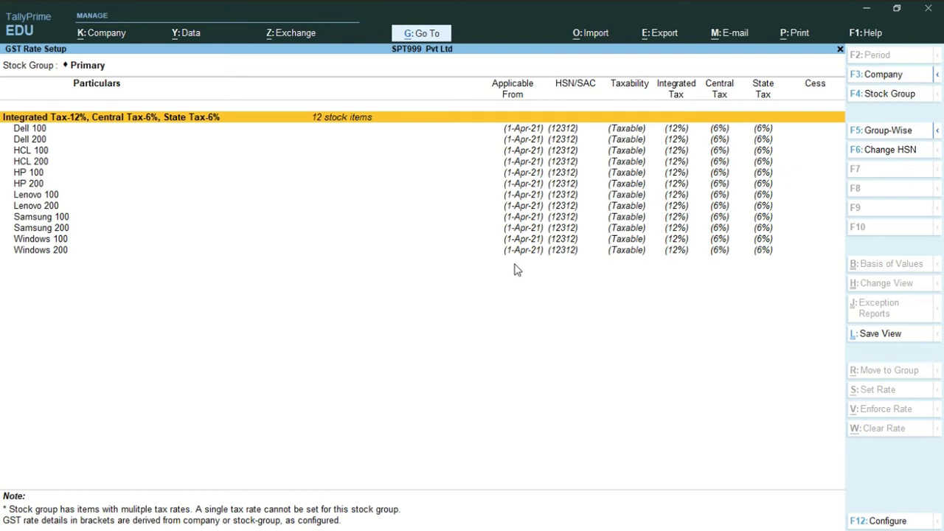
key(Escape)
key(Escape)
key(Escape)
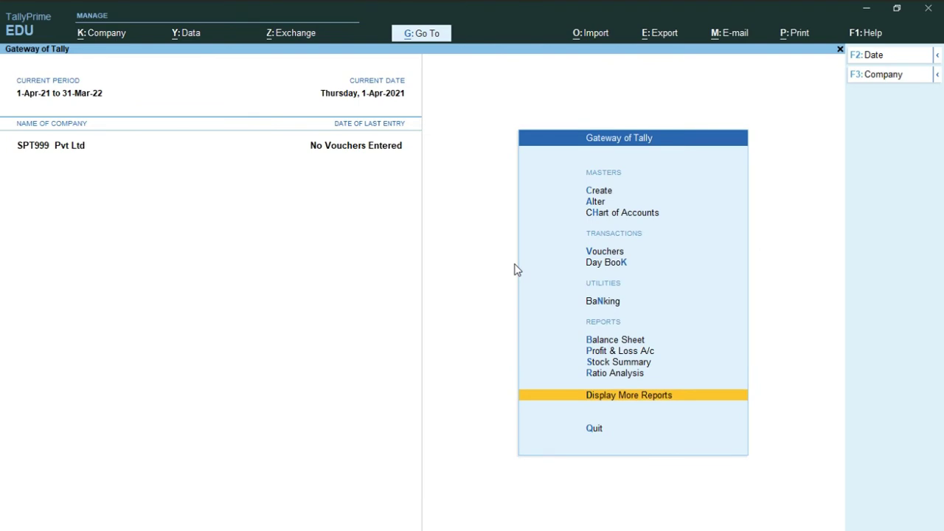
- Open the list of stock groups for master alteration
key(Down)
key(Down)
key(Down)
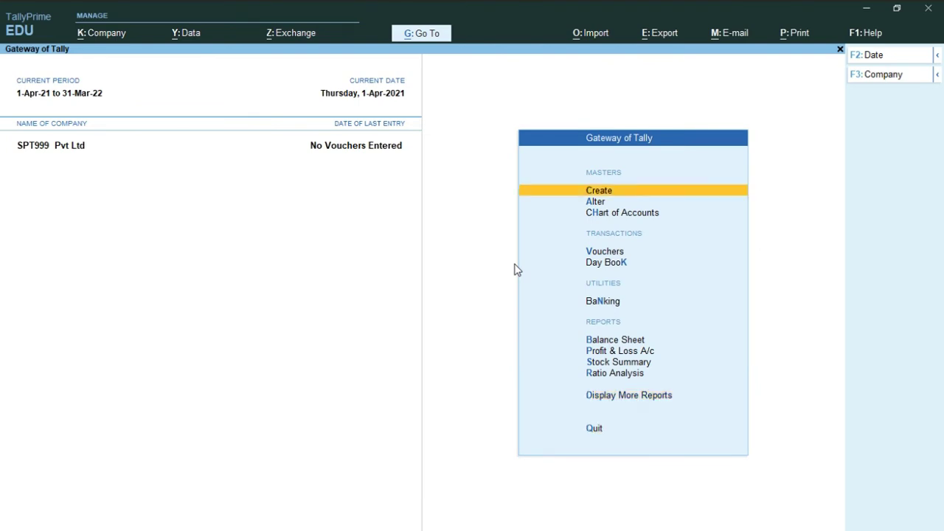
key(Return)
key(Down)
key(Down)
key(Down)
key(Down)
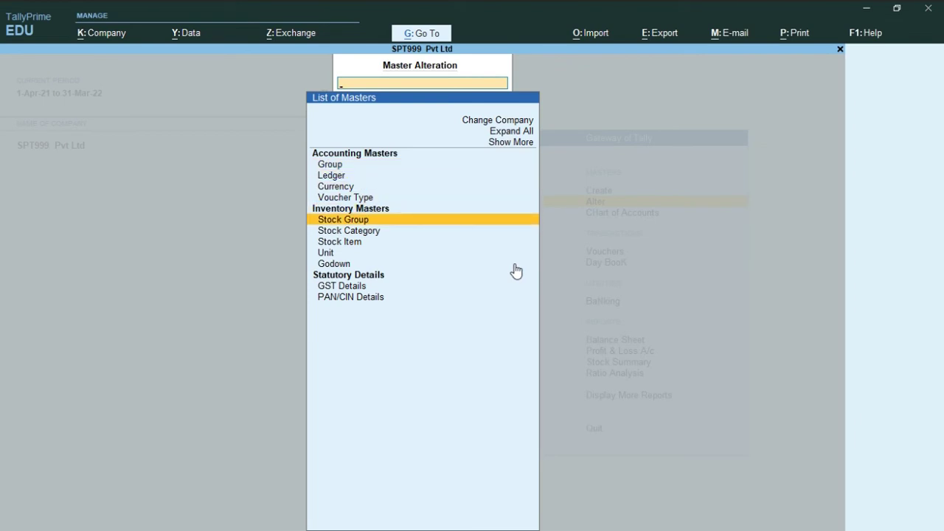
key(Return)
- Choose the Mobile stock group for alteration
key(Down)
key(Down)
key(Down)
key(Down)
key(Down)
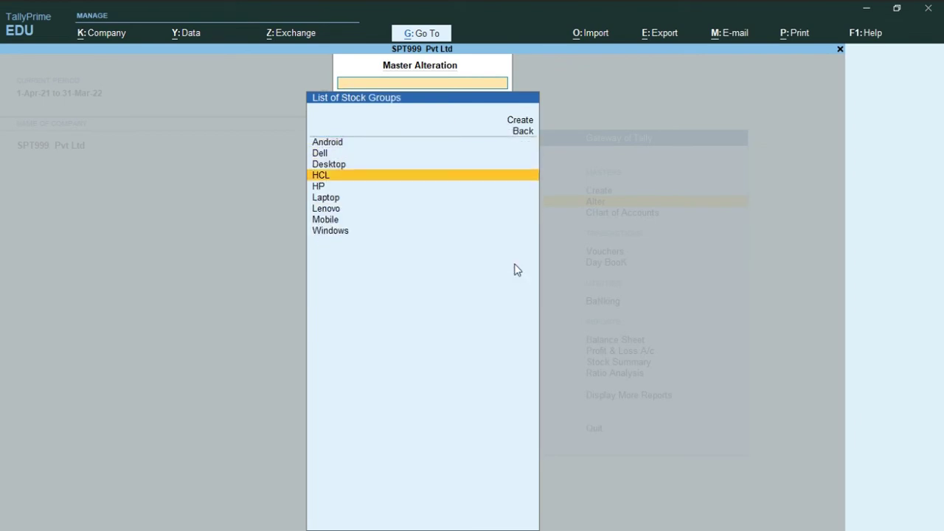
key(Down)
key(Down)
key(Return)
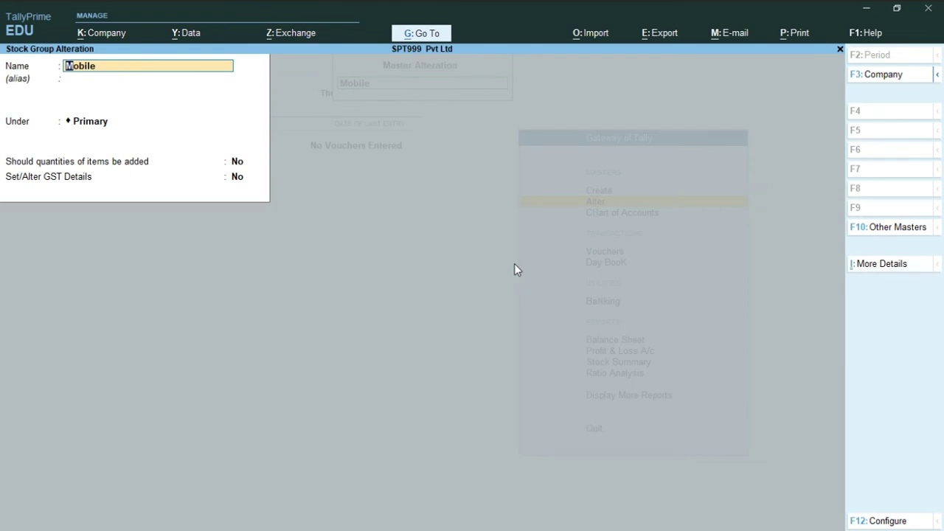
- Enable setting of GST details for the Mobile stock group and enter the description Mobile Produts with HSN/SAC 21
key(Return)
key(Return)
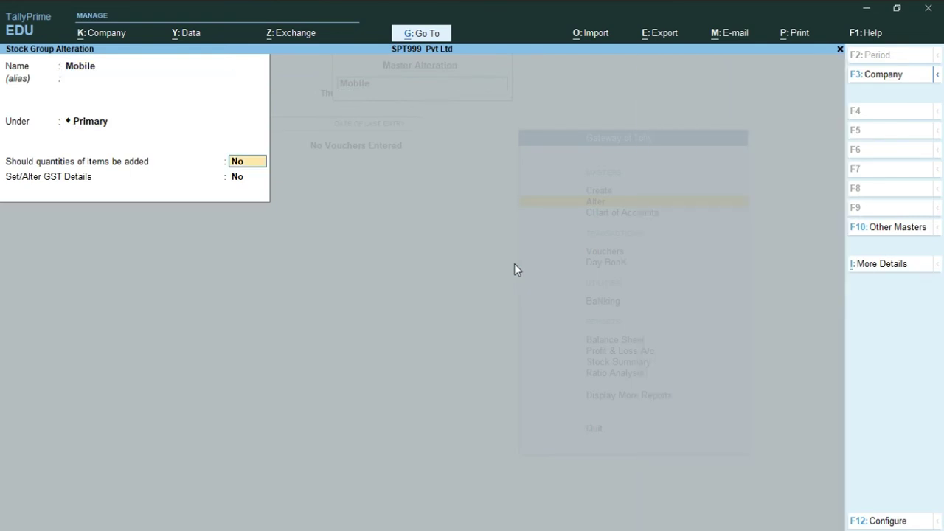
key(Return)
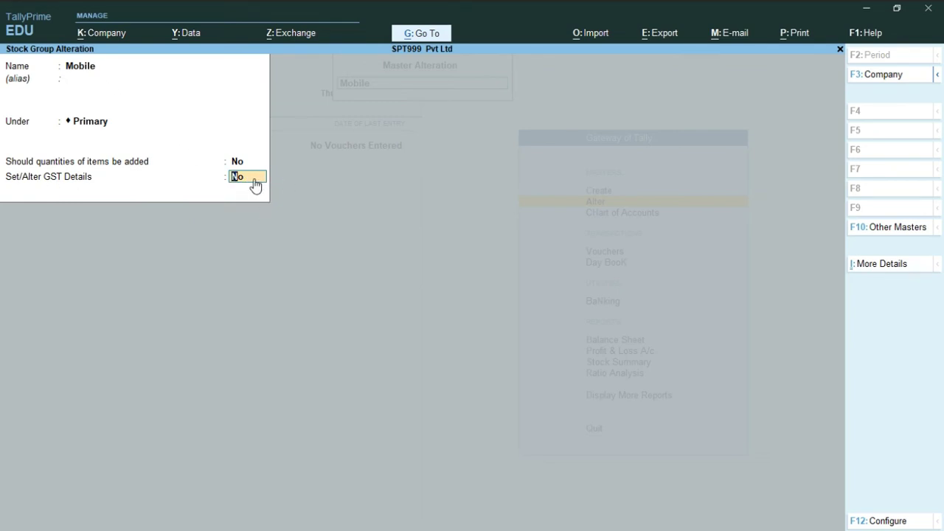
key(y)
key(Return)
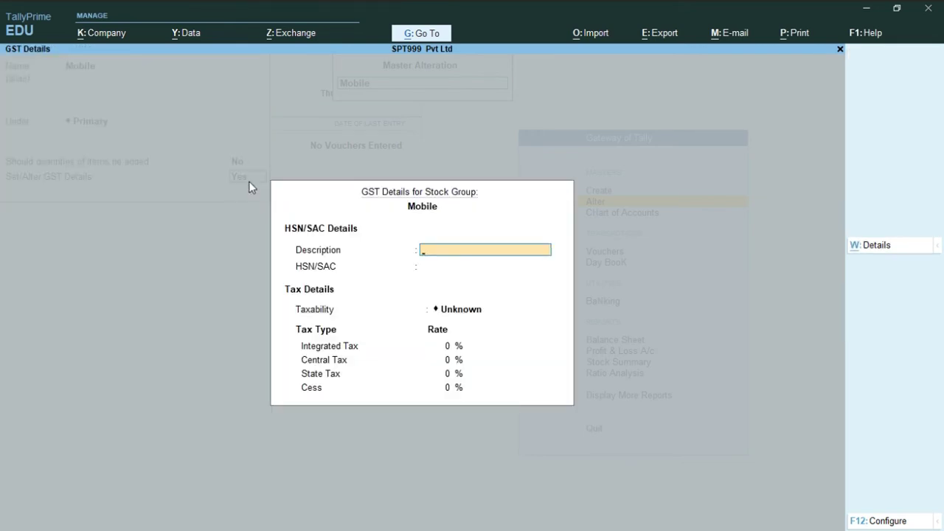
text(Mobile Produts)
key(Return)
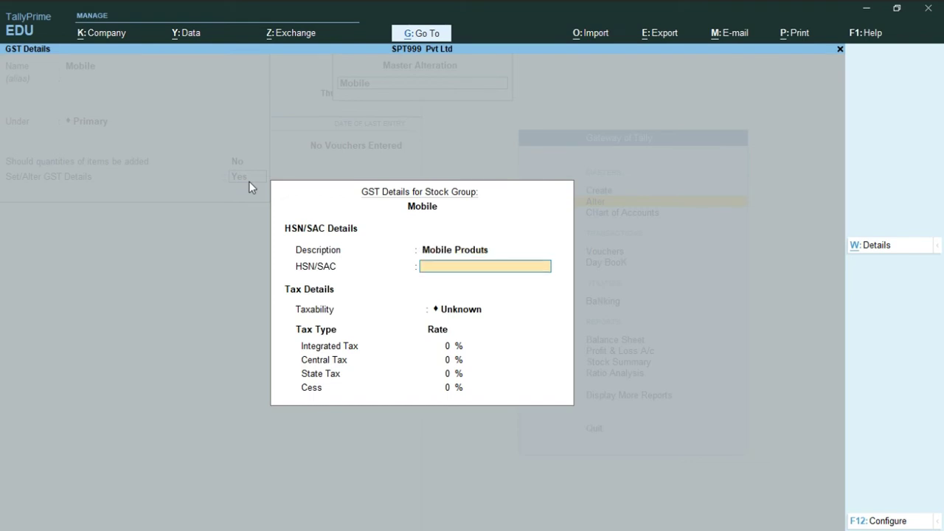
text(21)
key(Return)
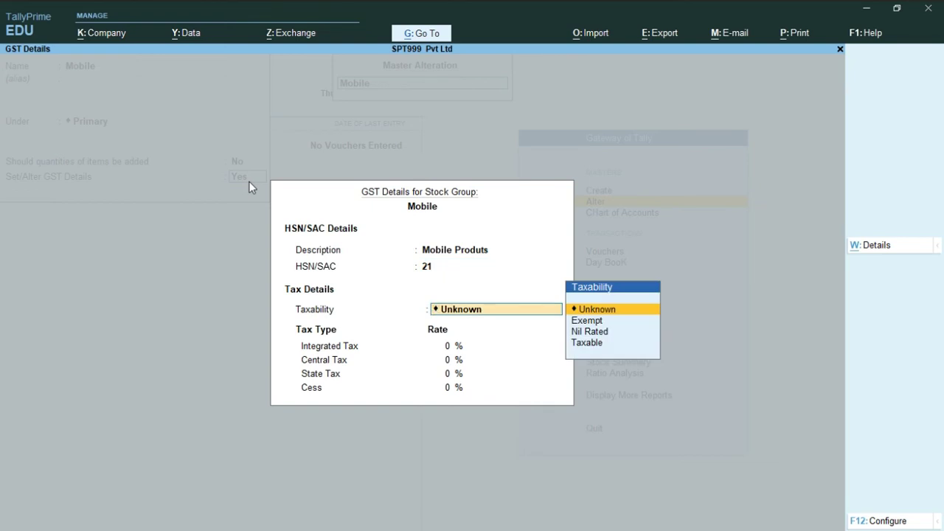
- Make the Mobile group Taxable with integrated tax 18%, central and state tax 9% each and cess 0%, and save the group
key(Down)
key(Down)
key(Down)
key(Return)
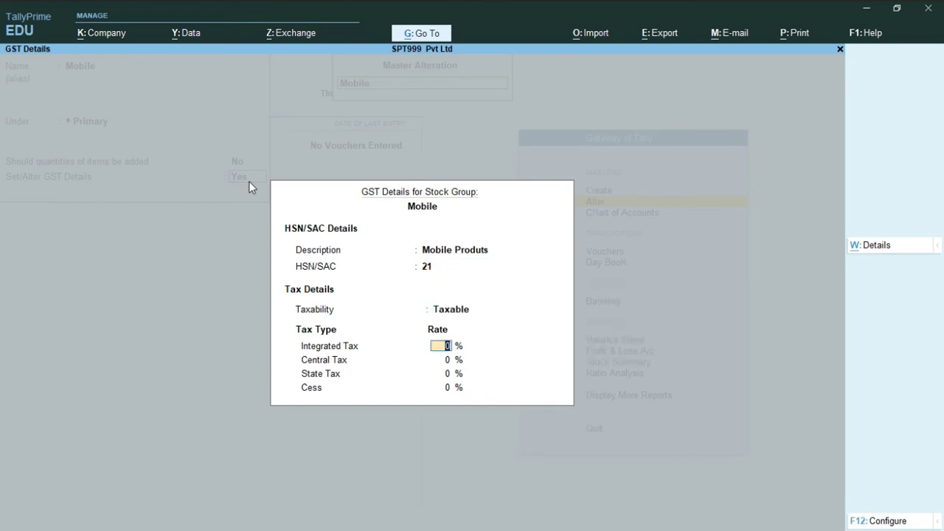
text(18)
key(Return)
key(Return)
key(Return)
key(Return)
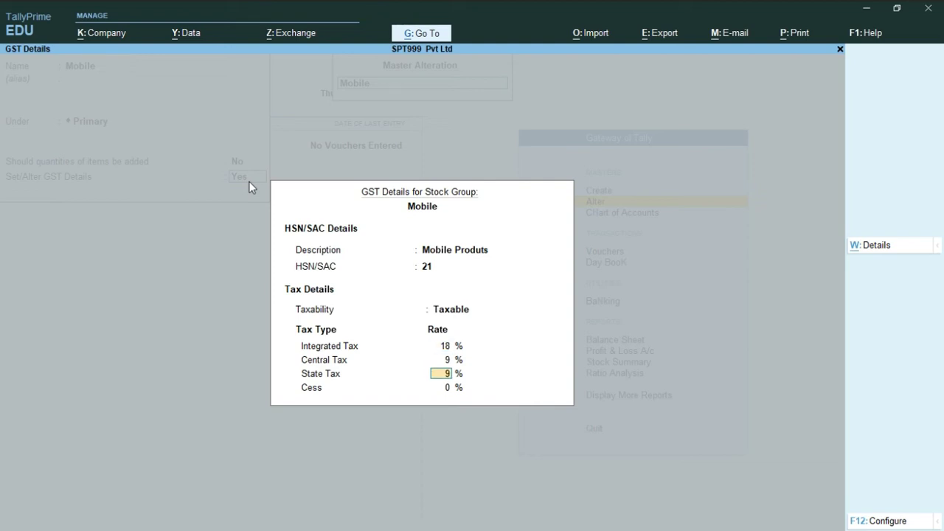
key(Return)
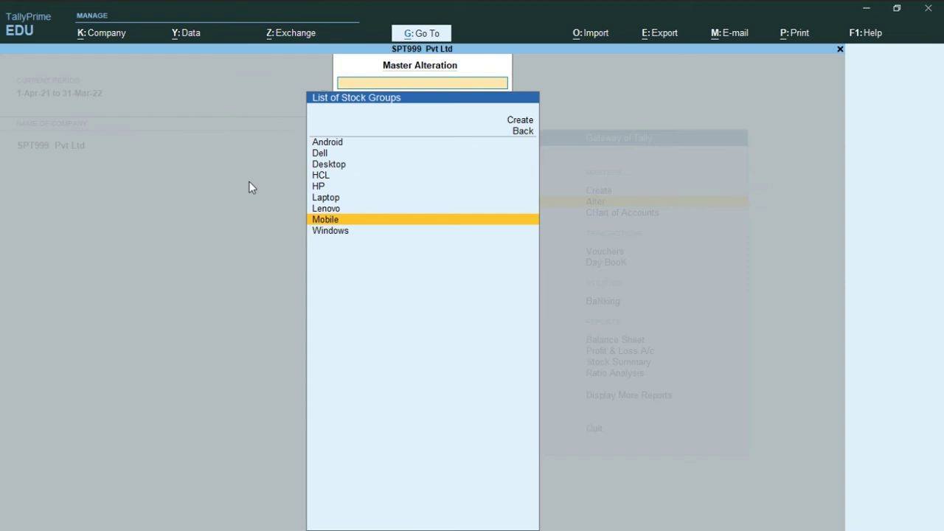
key(Escape)
key(Escape)
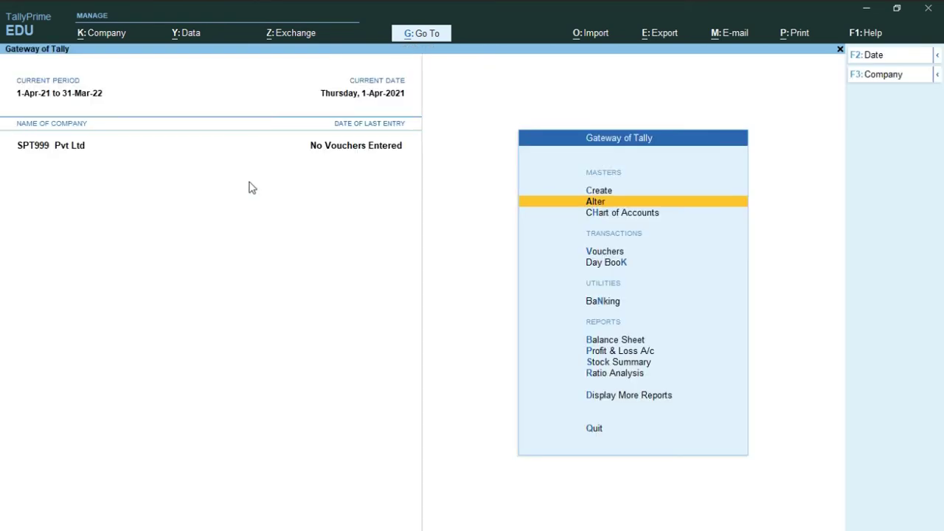
- Open the GST Rate Setup report again from the GST reports
key(Down)
key(d)
key(Down)
key(Down)
key(Down)
key(Down)
key(Down)
key(Down)
key(Down)
key(Down)
key(Down)
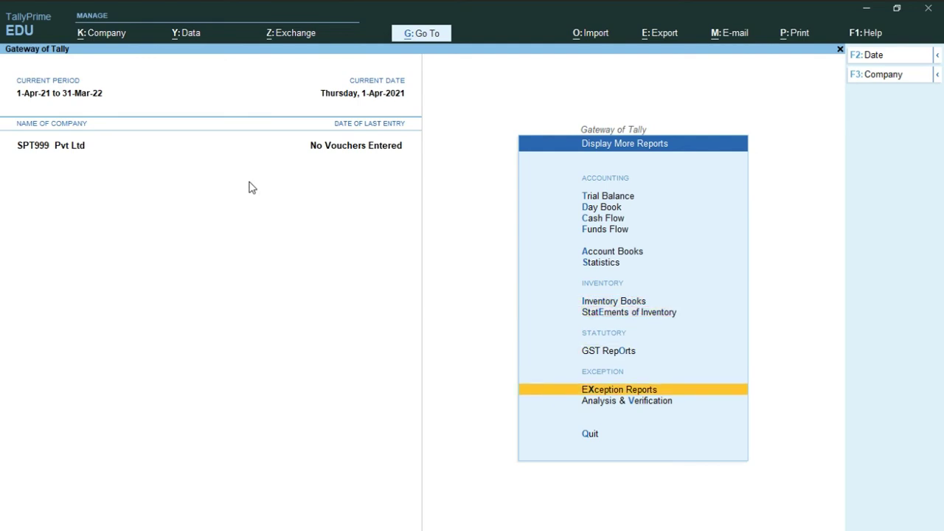
key(Up)
key(Return)
key(Down)
key(Down)
key(Down)
key(Down)
key(Down)
key(Return)
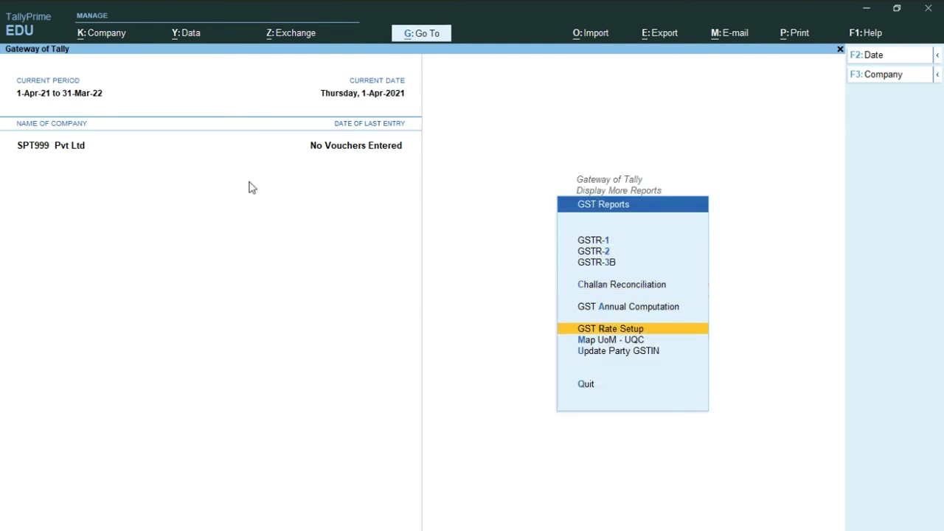
- Examine the GST rates of all stock items group-wise and tax rate-wise, and close the report
key(alt+F5)
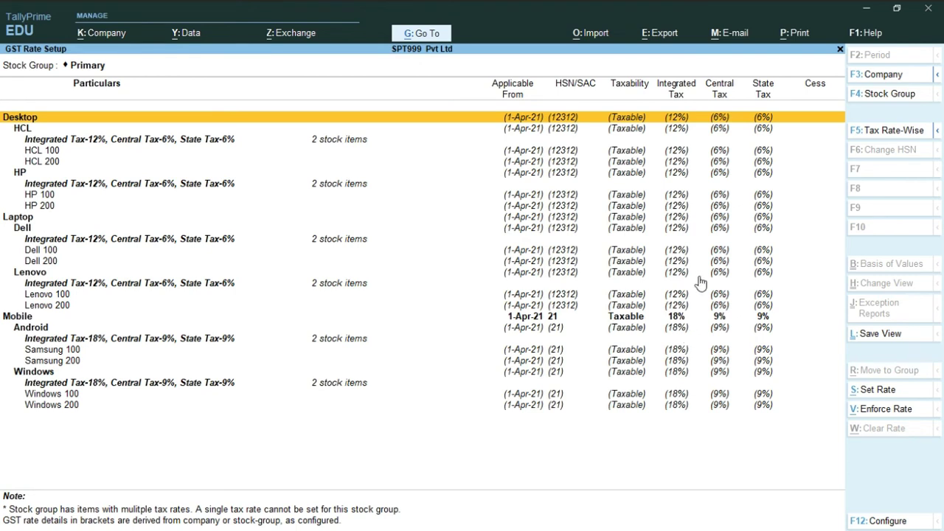
click(883, 133)
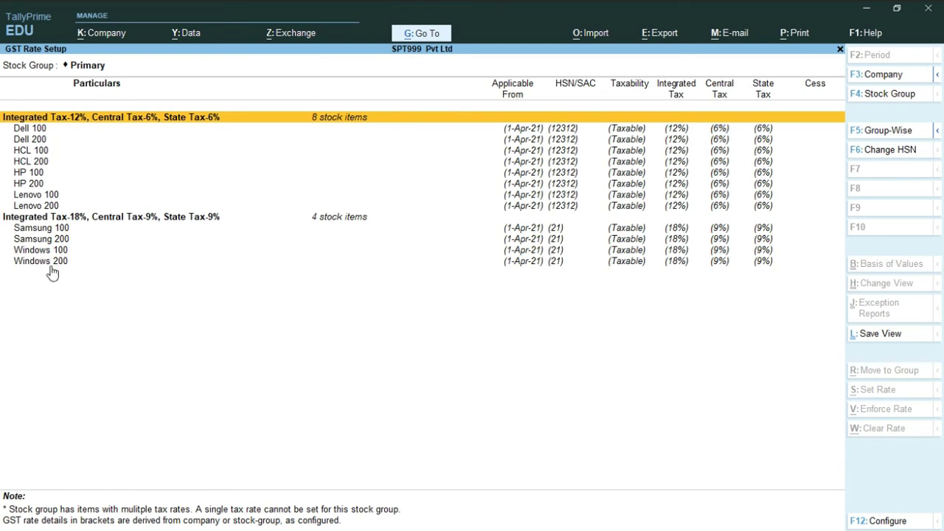
key(Escape)
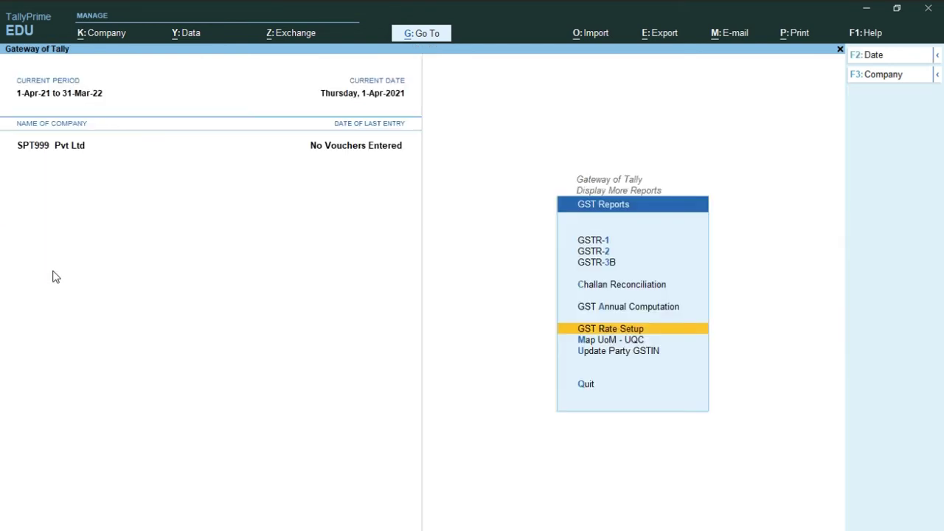
key(Escape)
key(Escape)
- Return to master alteration and bring up the list of stock groups
key(Down)
key(Down)
key(Down)
key(Return)
key(Down)
key(Down)
key(Down)
key(Down)
key(Down)
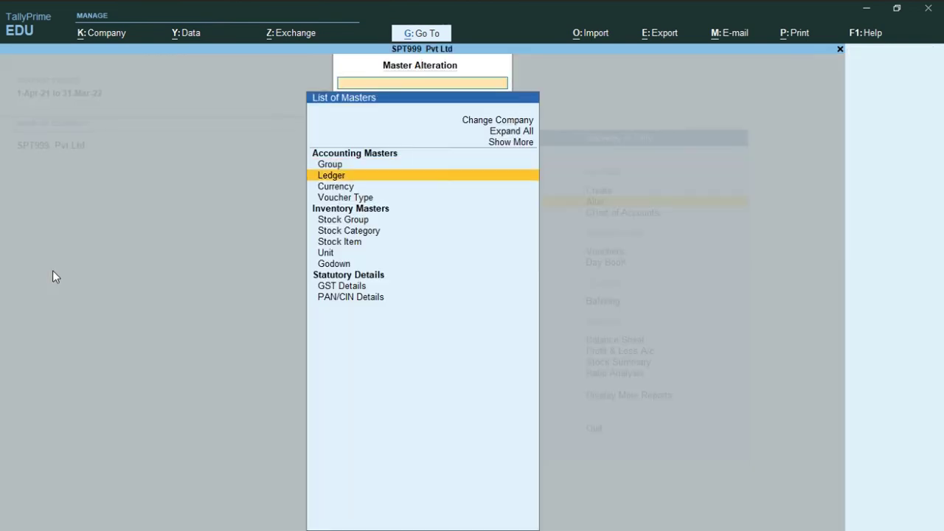
key(Return)
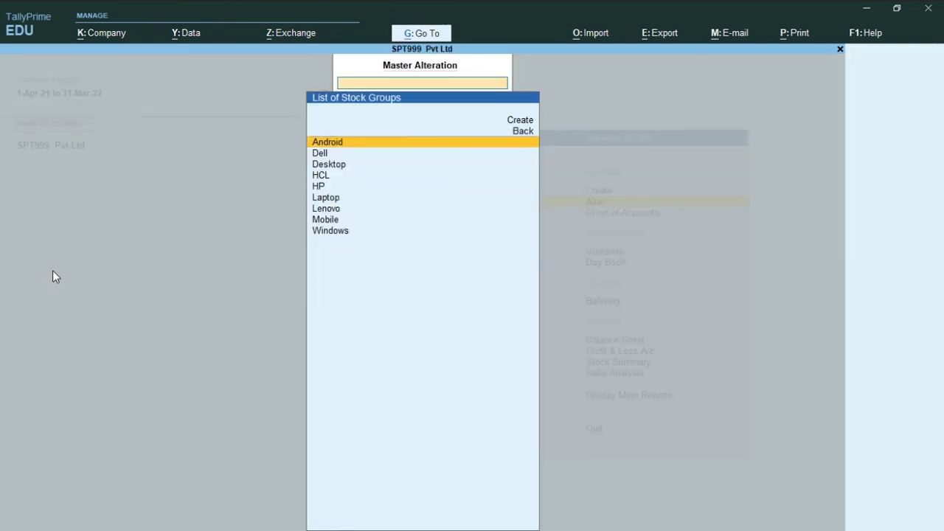
- Choose the Windows stock group under Mobile for alteration
key(Down)
key(Down)
key(Down)
key(Down)
key(Down)
key(Down)
key(Down)
key(Down)
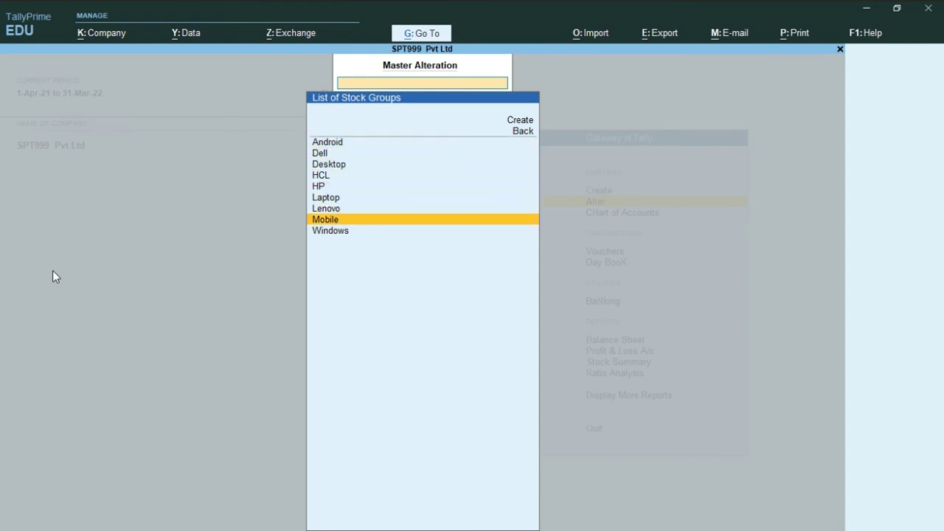
key(Up)
key(Down)
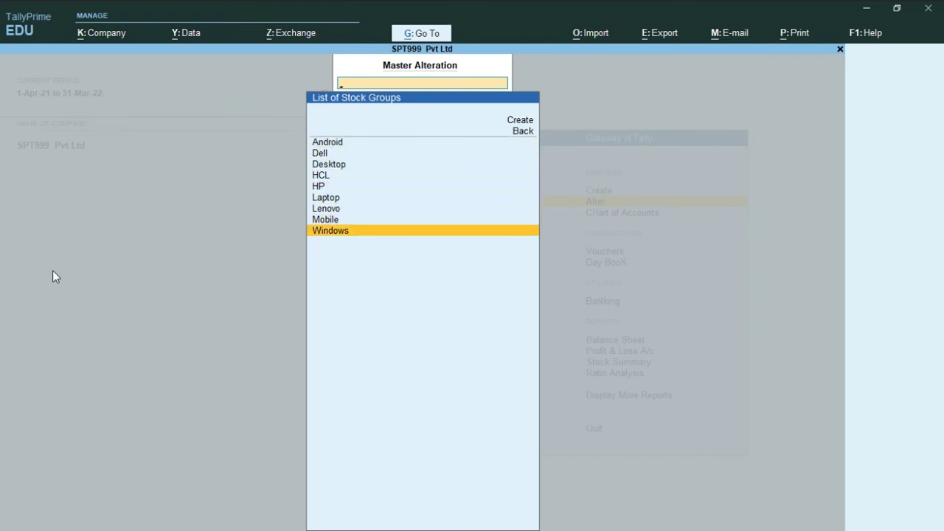
key(Return)
- Enable setting of GST details for the Windows stock group and enter the description Windows Phone with HSN/SAC 123
key(Return)
key(Return)
key(Return)
key(Return)
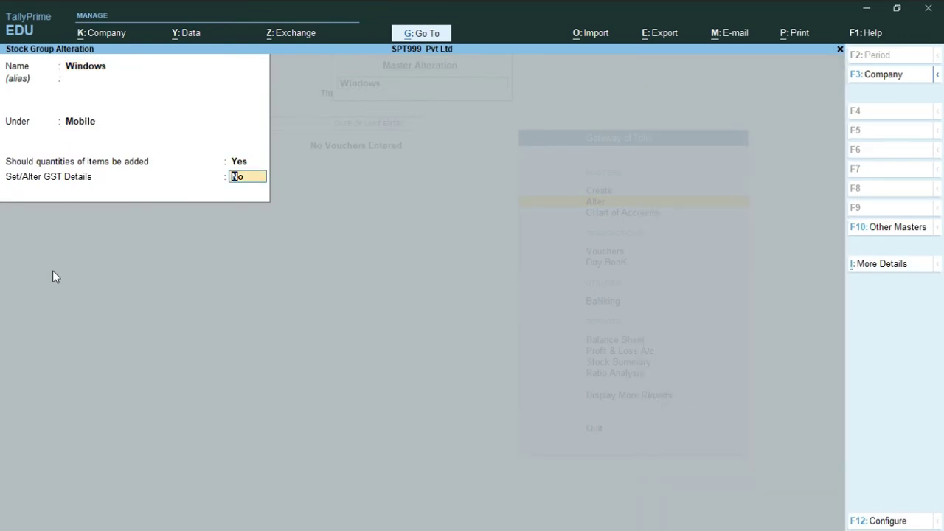
text(y)
key(Return)
text(Windows Pon)
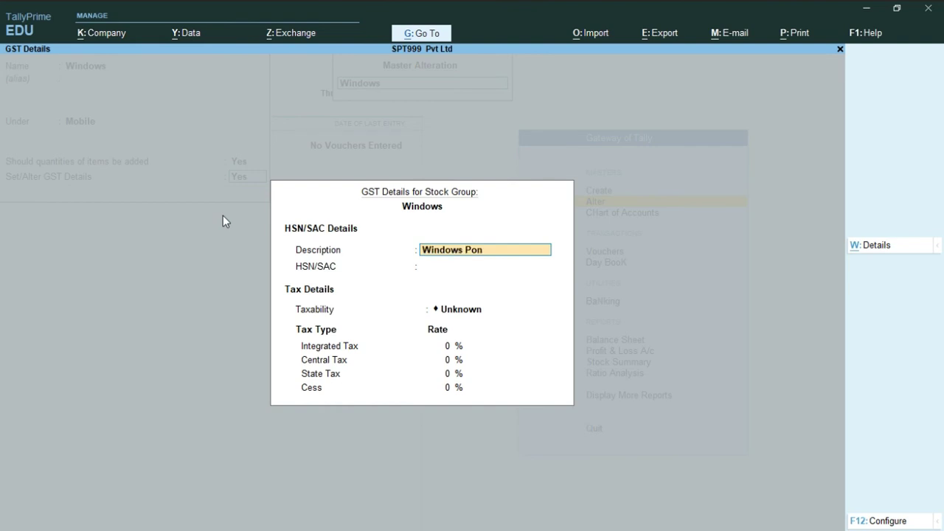
key(BackSpace)
text(hone)
key(Return)
text(123)
key(Return)
- Set the Windows stock group as Taxable with 28% integrated tax, save it, and leave master alteration
key(Down)
key(Down)
key(Down)
key(Return)
text(28)
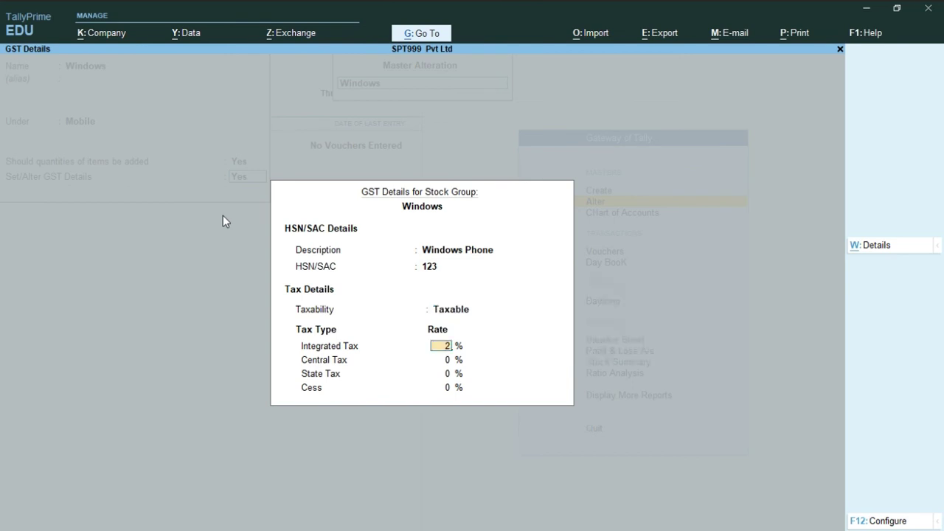
key(Return)
key(Return)
key(Return)
key(Return)
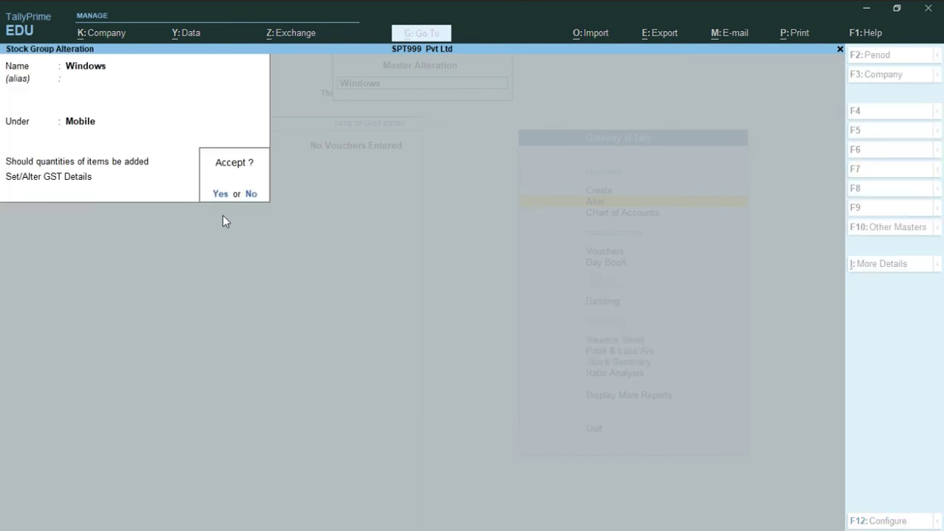
key(Return)
key(Escape)
key(Escape)
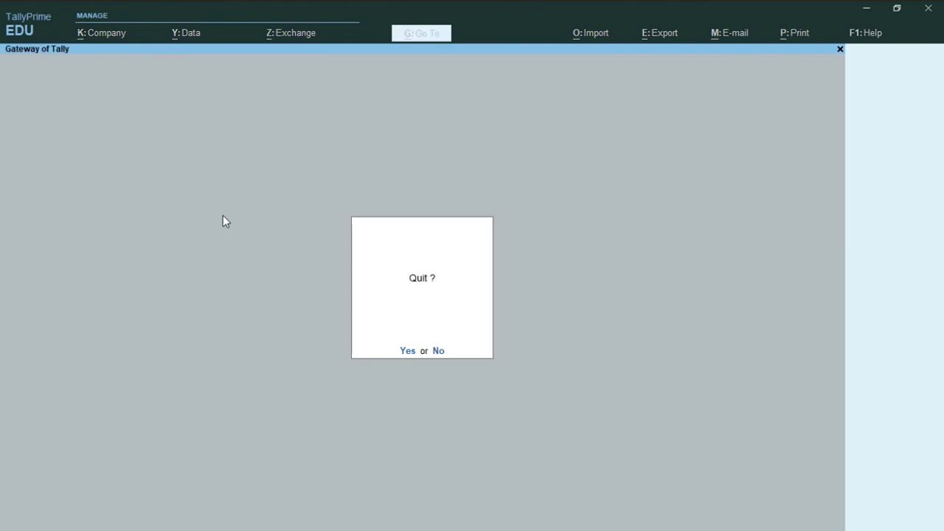
key(Escape)
- Bring up the GST Rate Setup report and expand it to show the rates of every stock item
key(d)
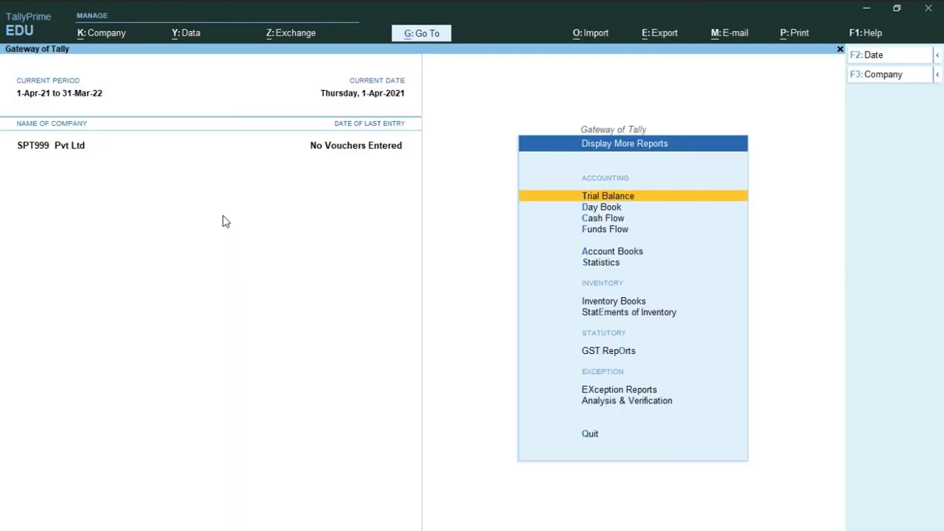
key(o)
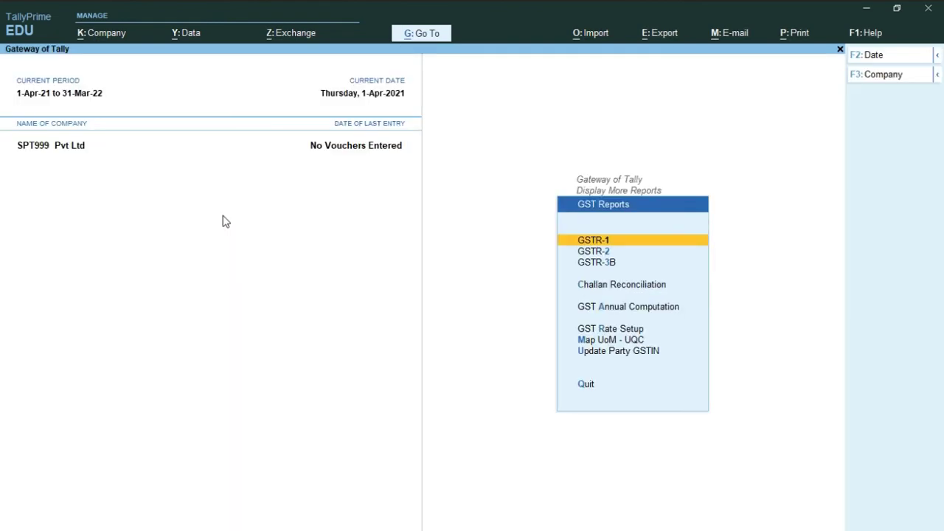
key(r)
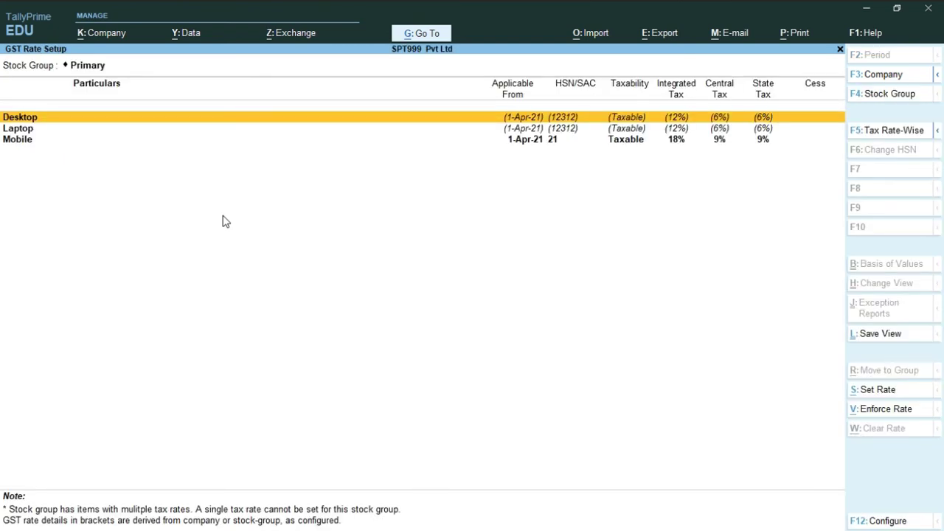
key(alt)
key(alt+F5)
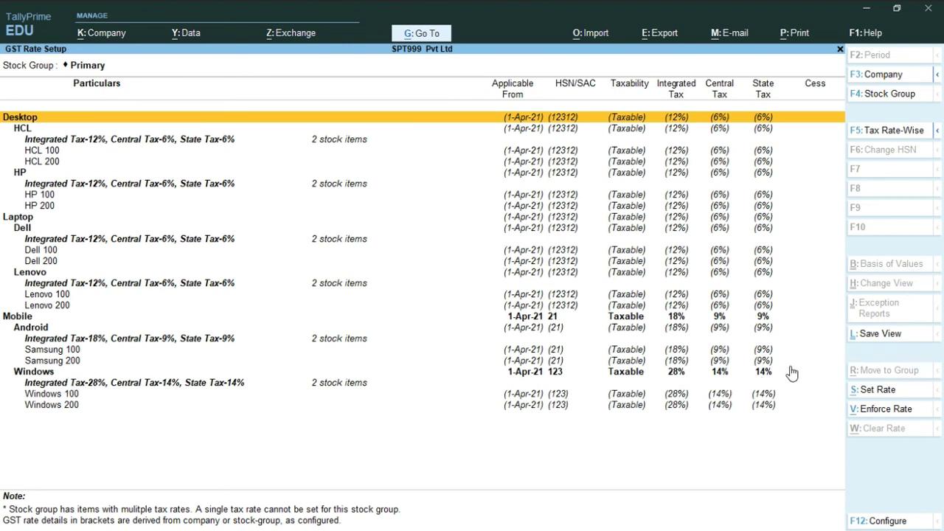
- Examine the stock items' GST rates tax rate-wise, and return to the Gateway of Tally
click(889, 133)
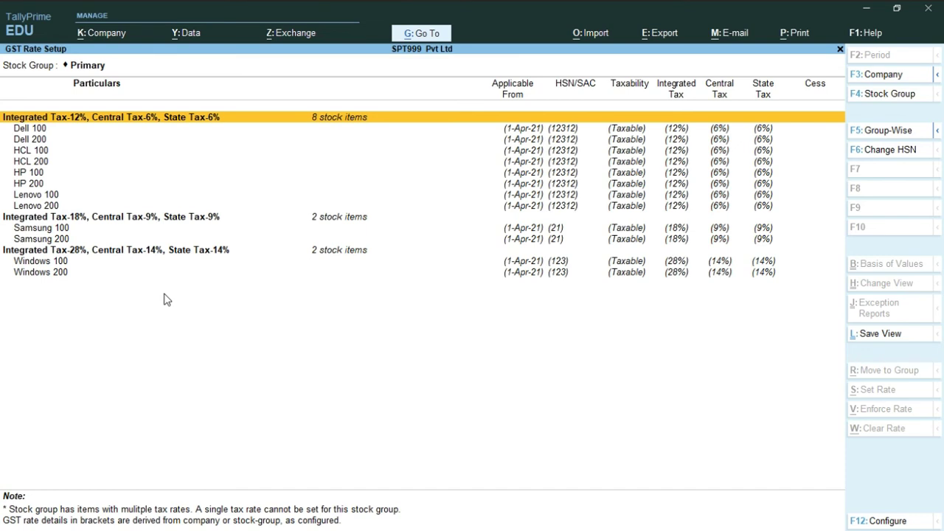
key(Escape)
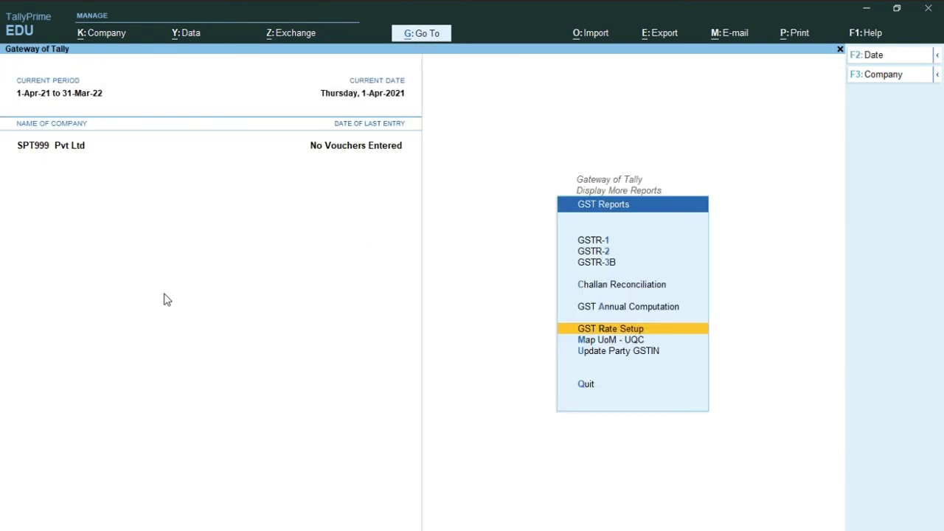
key(Escape)
key(Escape)
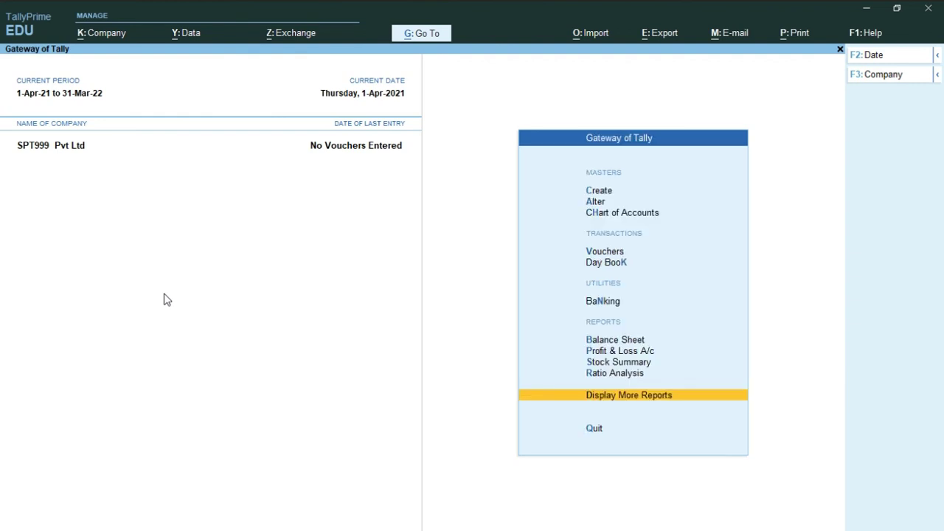
- Start master alteration and bring up the list of stock items
key(Down)
key(Down)
key(Down)
key(Return)
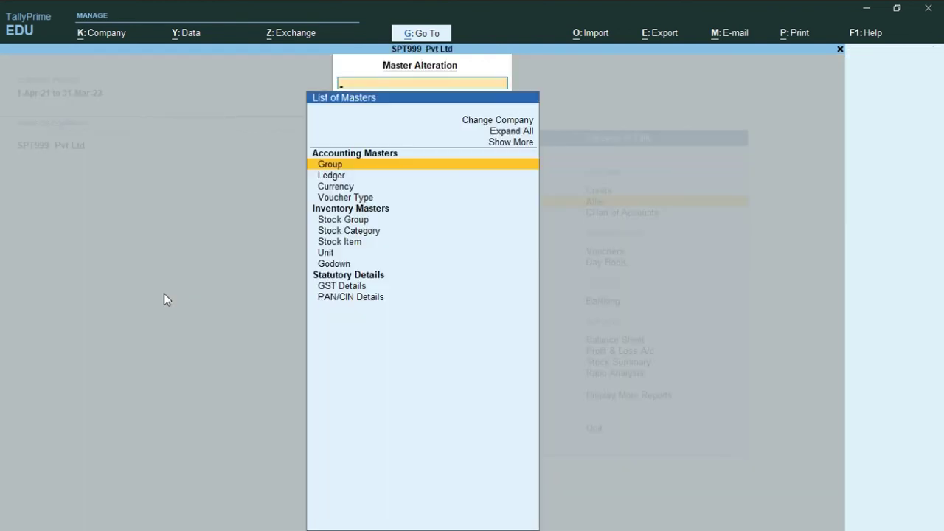
key(Down)
key(Down)
key(Down)
key(Down)
key(Down)
key(Down)
key(Return)
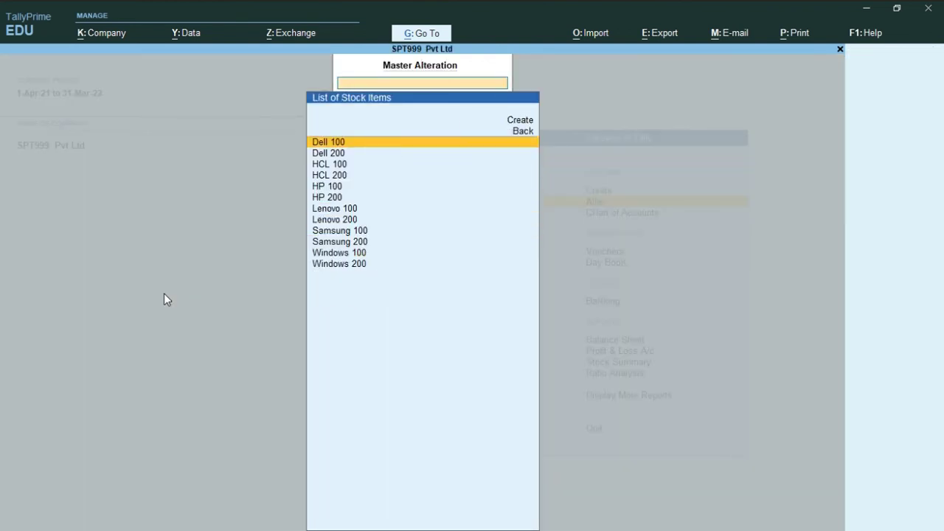
- Choose the HP 200 stock item for alteration and enable setting of its GST details
key(Down)
key(Down)
key(Down)
key(Down)
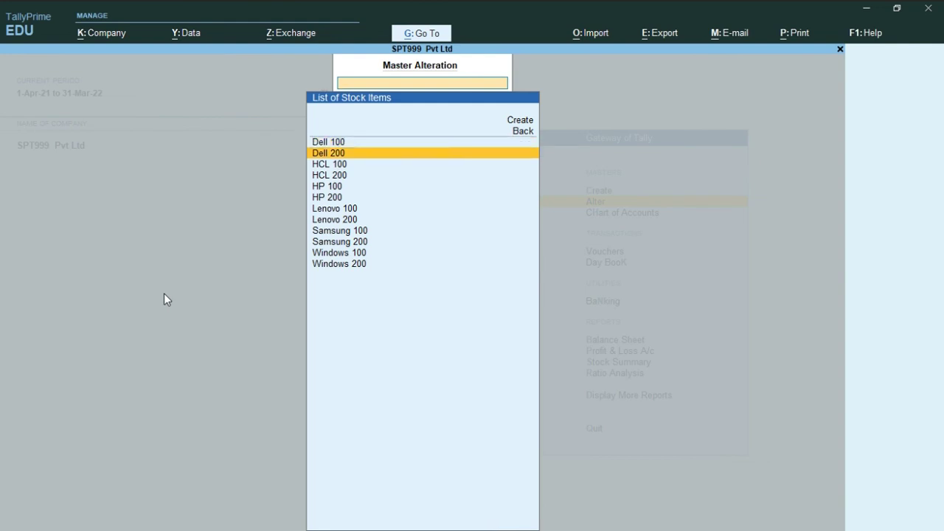
key(Down)
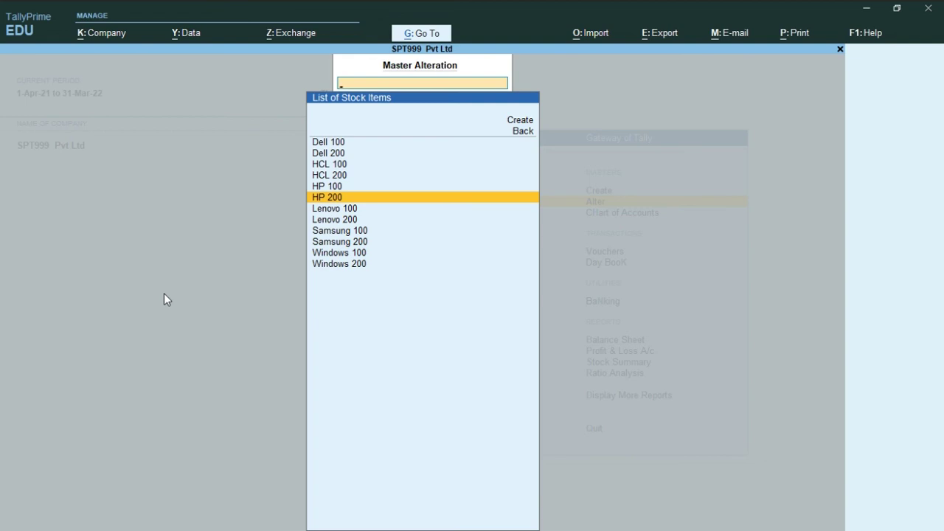
key(Return)
key(Return)
key(Return)
key(Return)
key(Return)
key(Return)
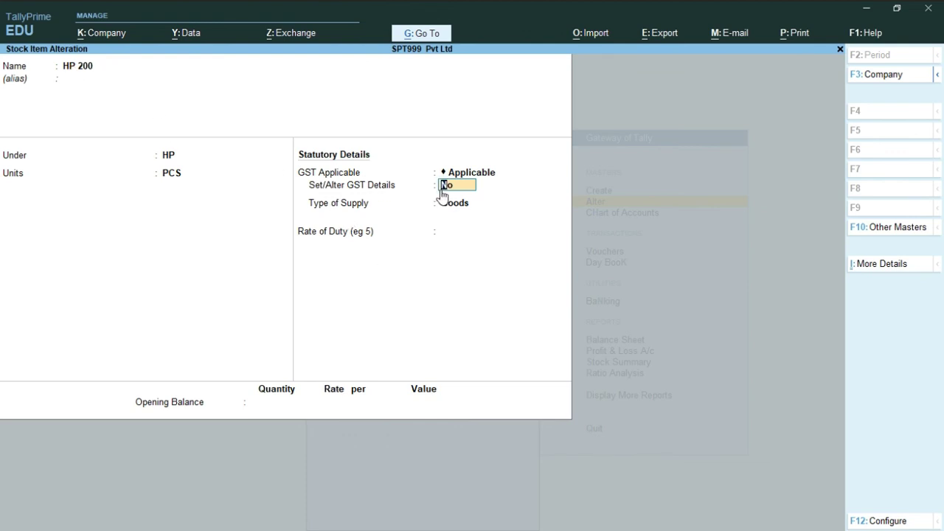
text(y)
key(Return)
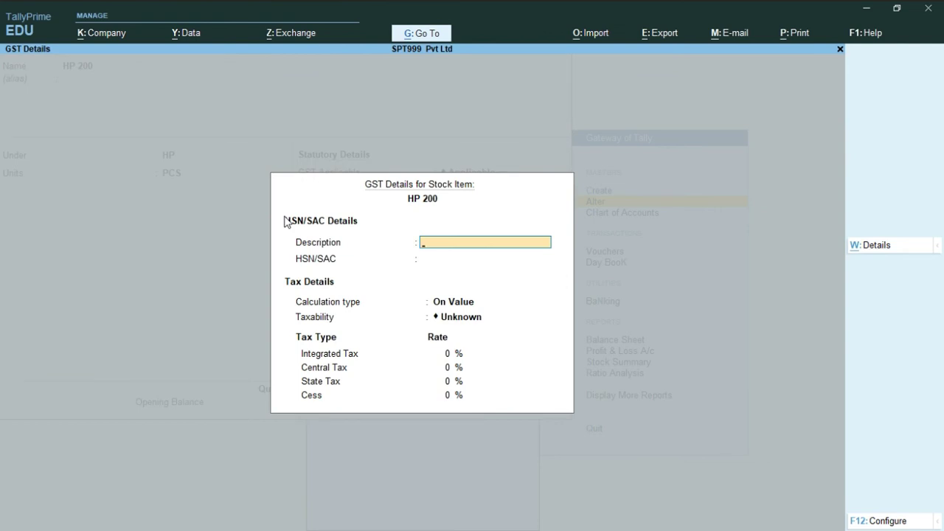
- Enter the description Hp Product and HSN/SAC 234 in the GST details of HP 200
text(Hp Product)
key(Return)
text(234)
key(Return)
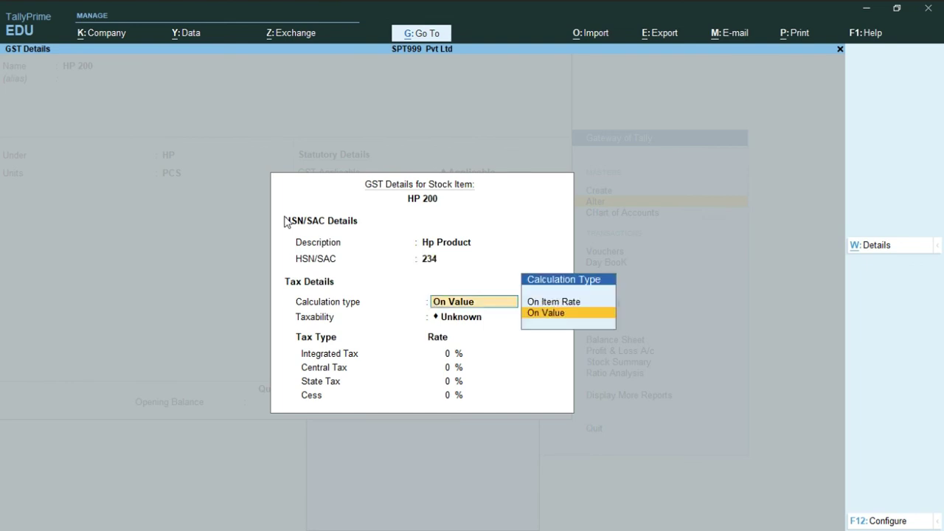
- Keep the calculation type On Value for HP 200 and set its taxability to Taxable
key(Return)
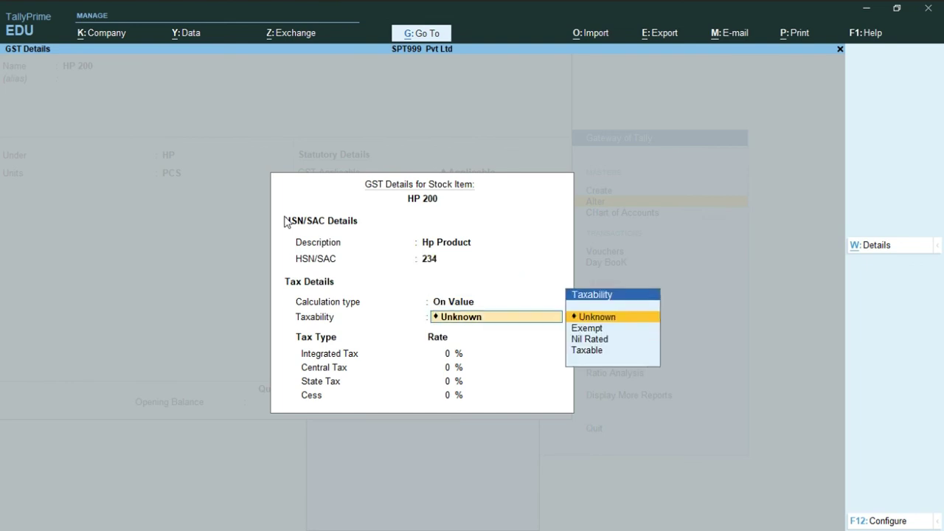
key(Down)
key(Down)
key(Down)
key(Return)
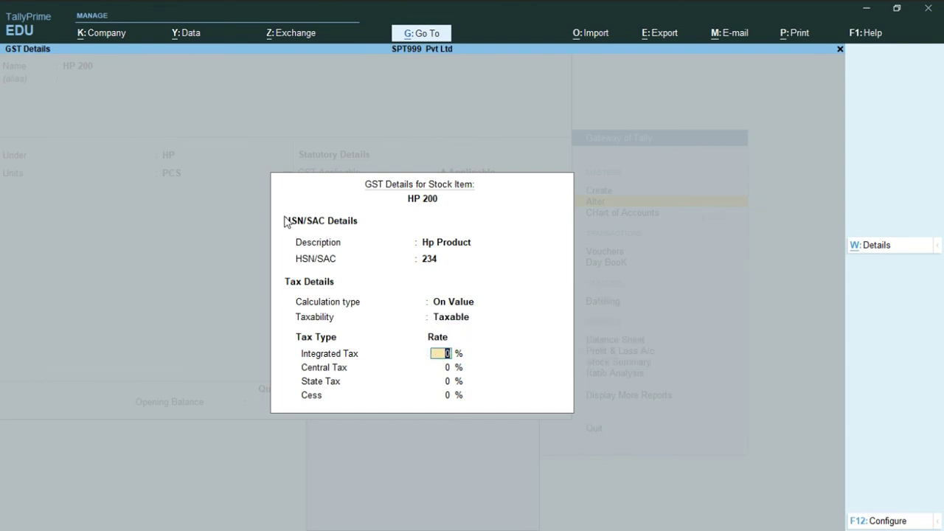
- Set the integrated tax of HP 200 to 5% and save the stock item
text(5)
key(Return)
key(Return)
key(Return)
key(Return)
key(Return)
key(Return)
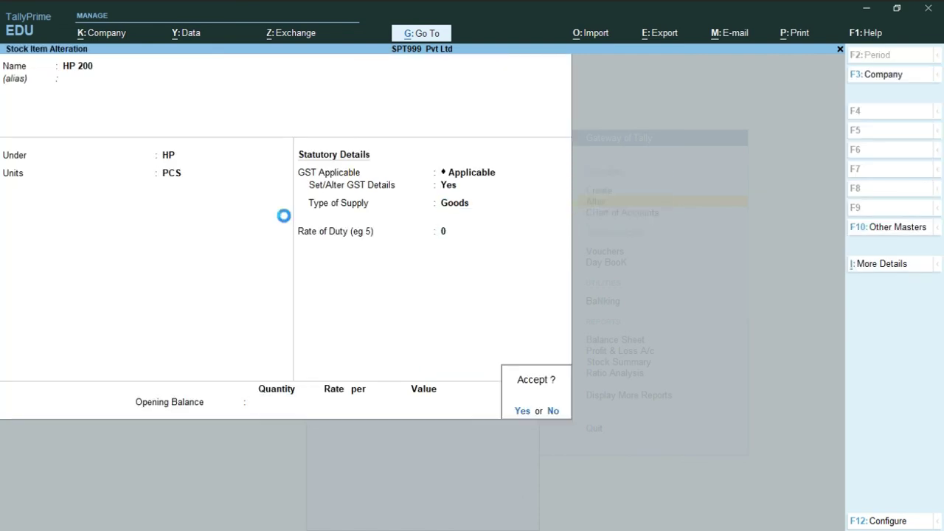
key(Return)
- Choose the Windows 200 stock item for alteration and enable setting of its GST details
key(Down)
key(Down)
key(Down)
key(Down)
key(Down)
key(Down)
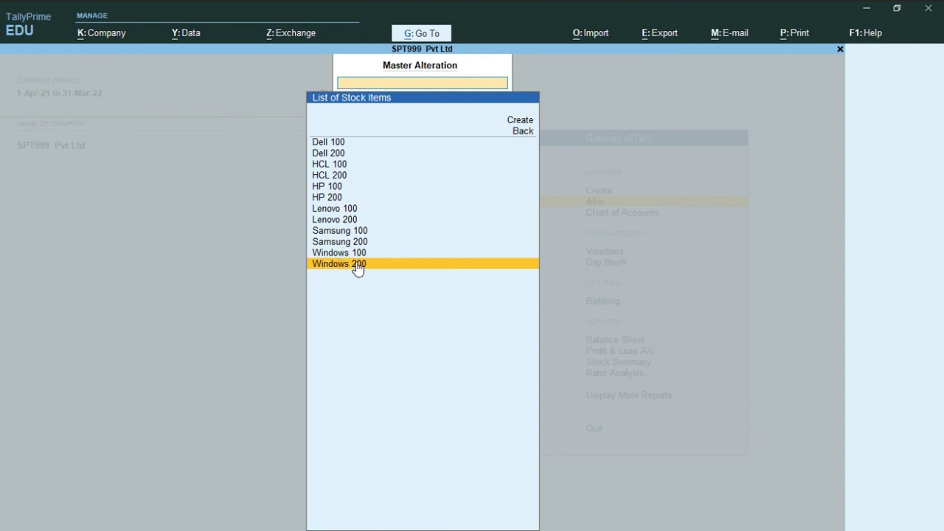
click(327, 267)
key(Return)
key(Return)
key(Return)
key(Return)
key(Return)
text(y)
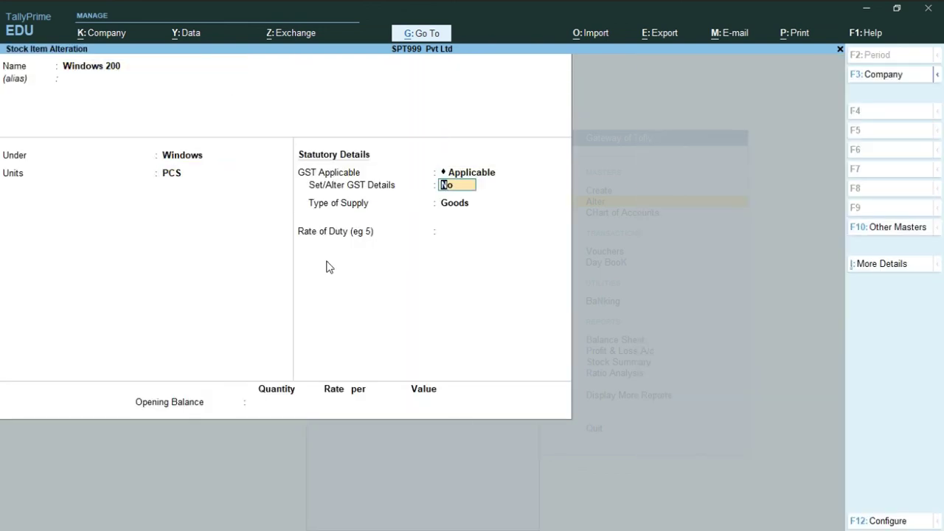
key(Return)
- Enter the description Windows Phone and HSN/SAC 213 in the GST details of Windows 200
text(Windows Phone)
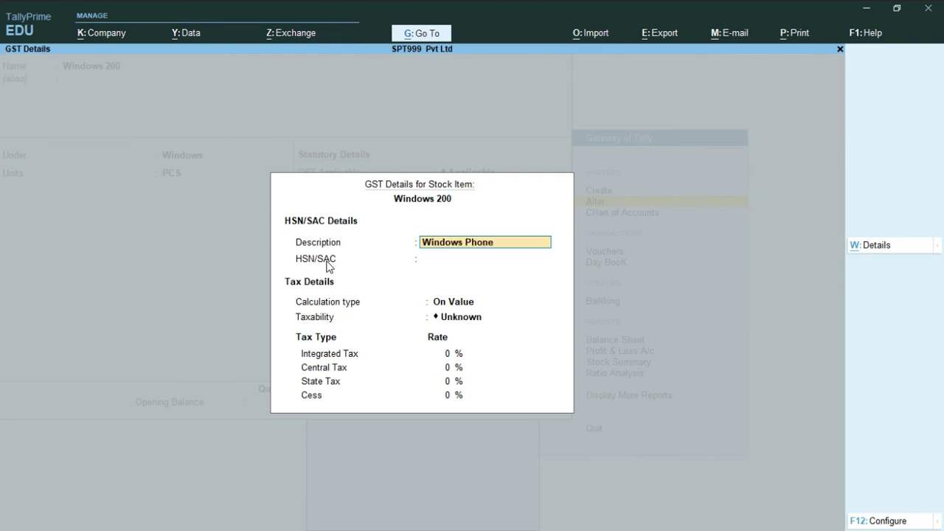
key(Return)
key(Return)
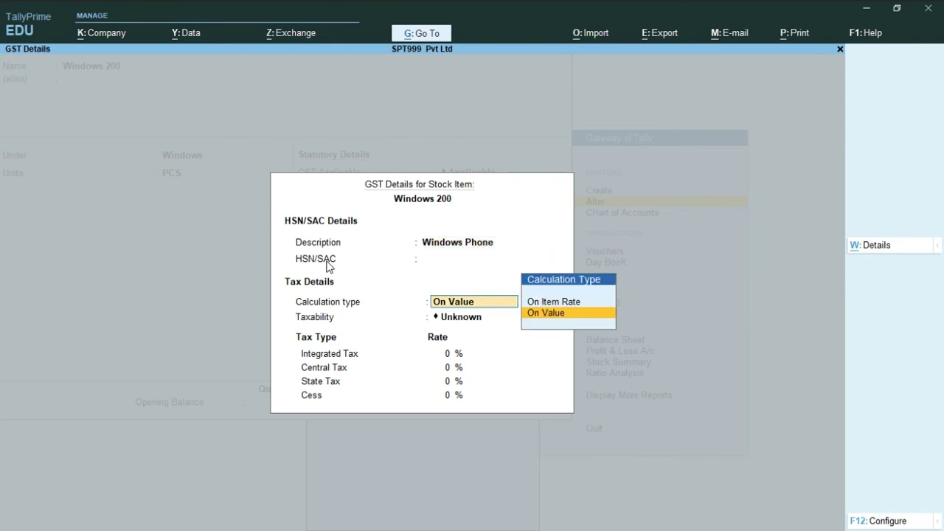
key(BackSpace)
text(213)
key(Return)
- Keep the calculation type On Value for Windows 200 and set its taxability to Taxable
key(Return)
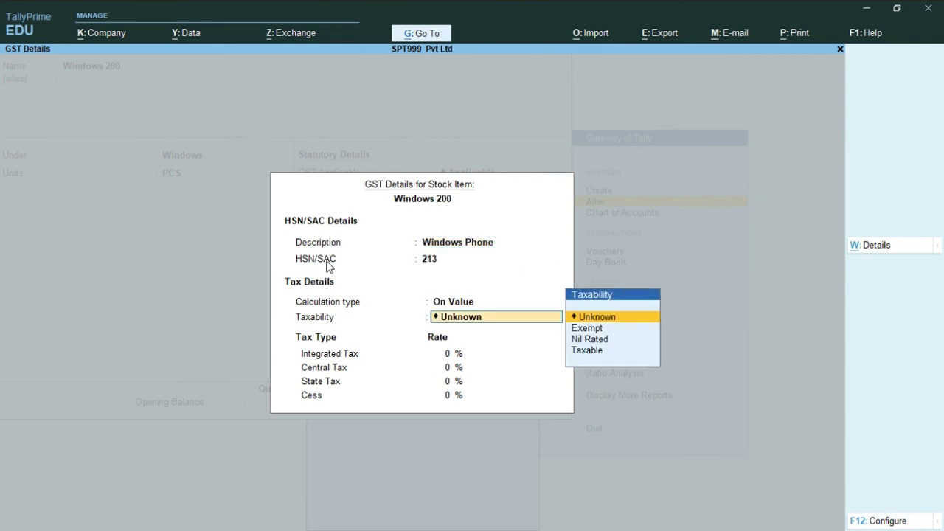
text(u)
key(BackSpace)
key(Down)
key(Down)
key(Down)
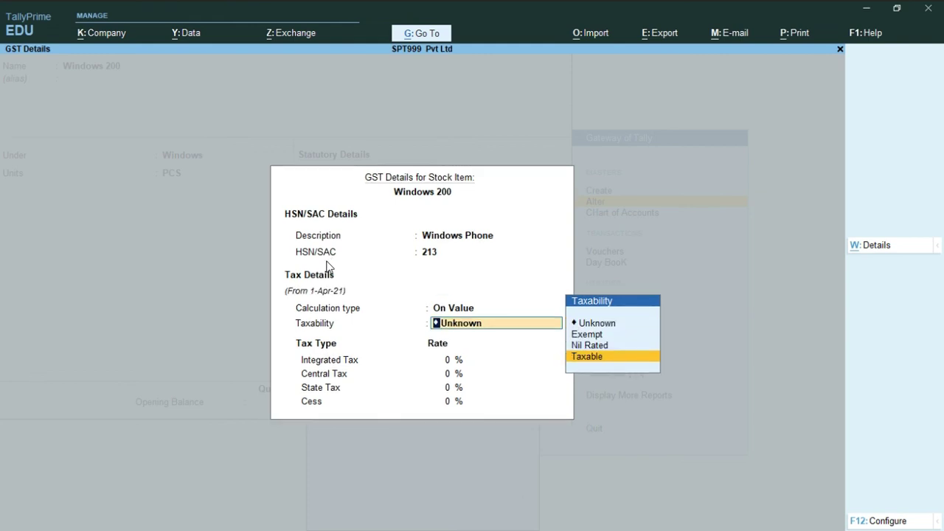
key(Return)
- Set the integrated tax of Windows 200 to 5% and save the stock item
text(5)
key(Return)
key(Return)
key(Return)
key(Return)
key(Return)
key(Return)
key(Return)
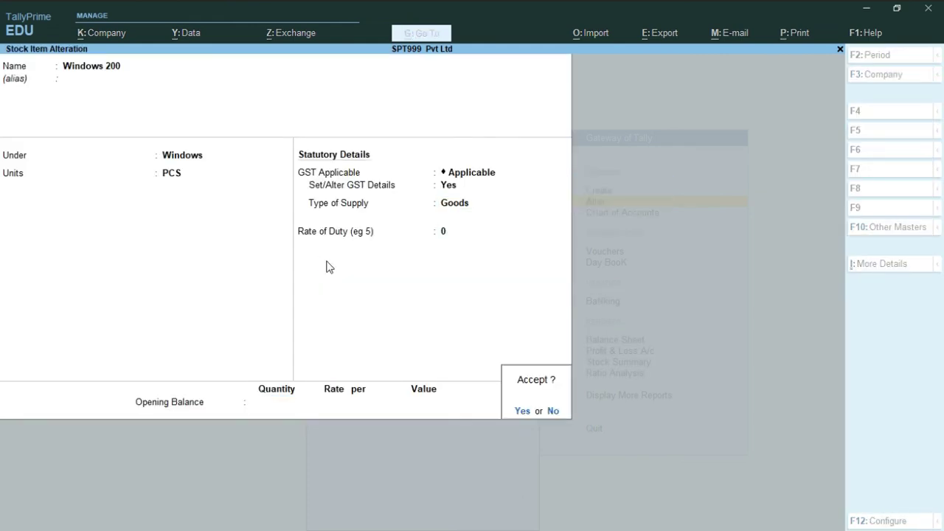
key(y)
- Leave master alteration and examine the group-wise GST Rate Setup report with all stock items expanded
key(Escape)
key(Escape)
key(Escape)
key(Escape)
key(n)
key(d)
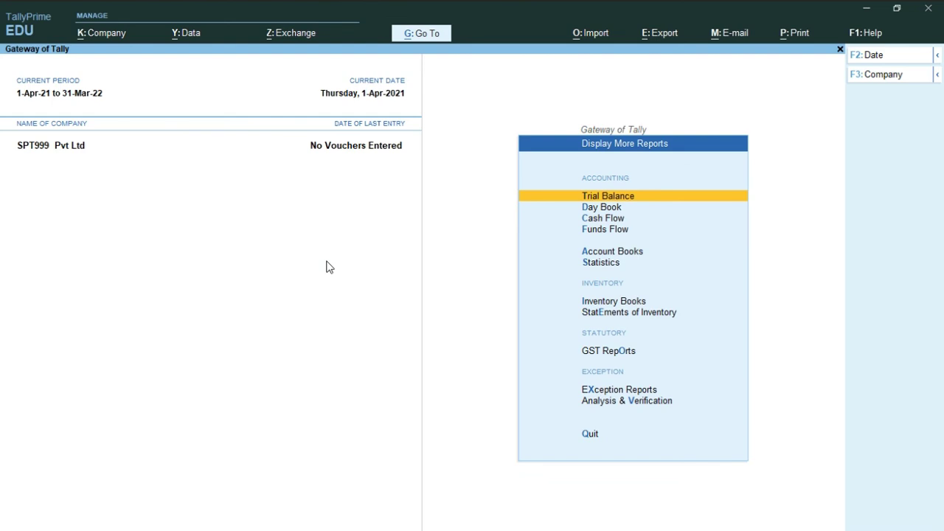
key(o)
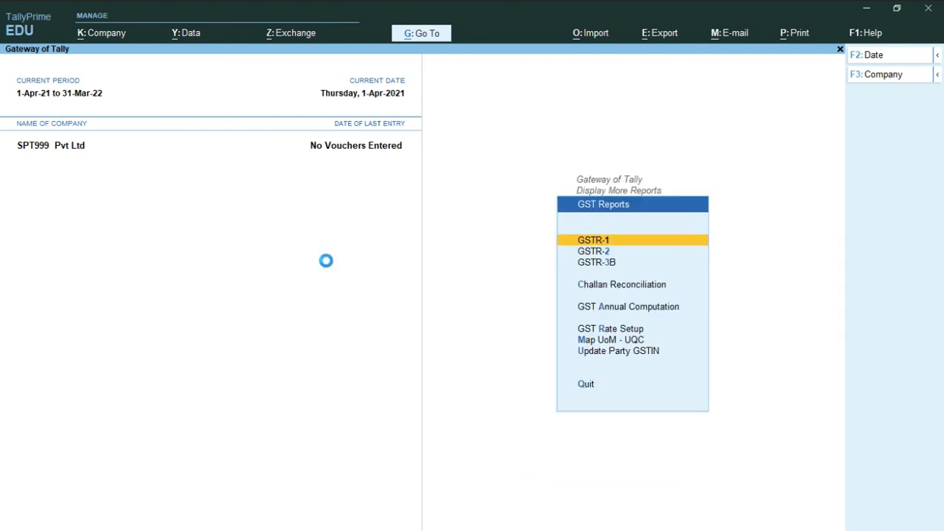
key(r)
key(alt+F5)
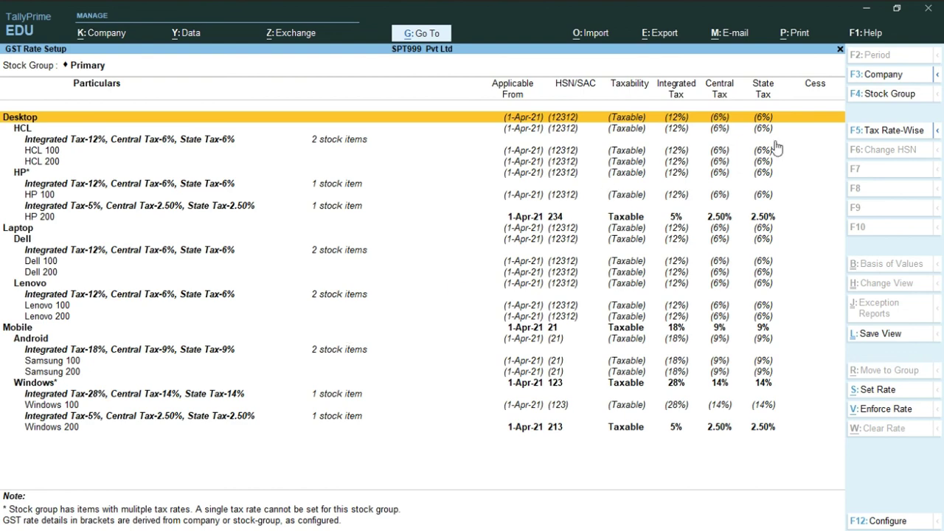
- Review the GST rates of HP 200, Windows 200 and the other stock items tax rate-wise, and close the report
click(884, 132)
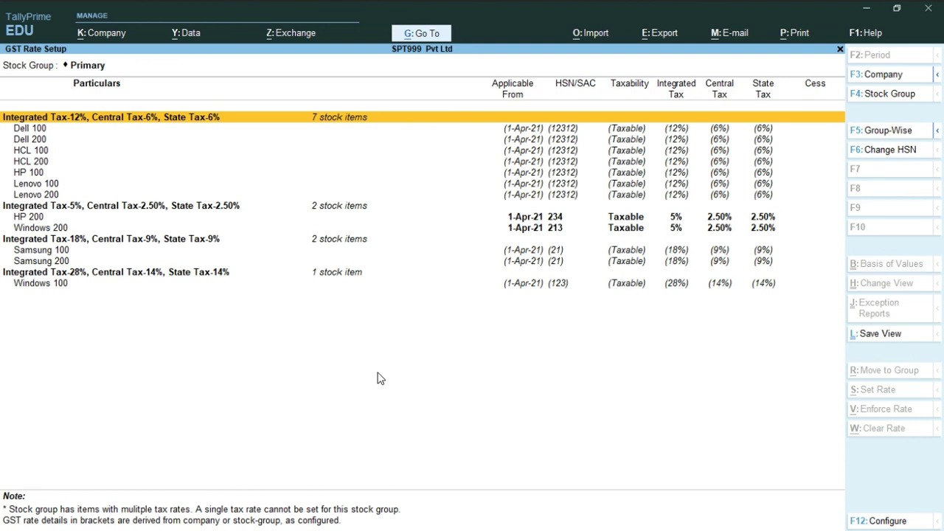
key(Escape)
key(Escape)
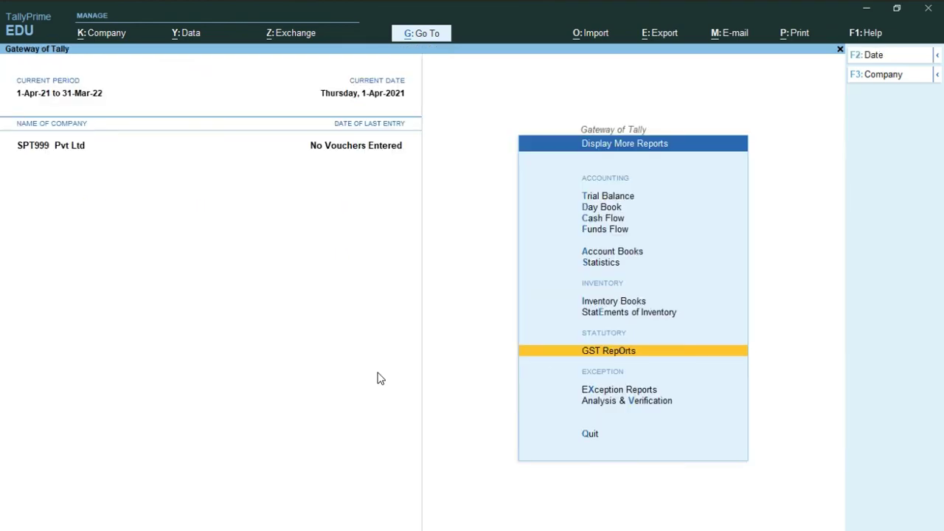